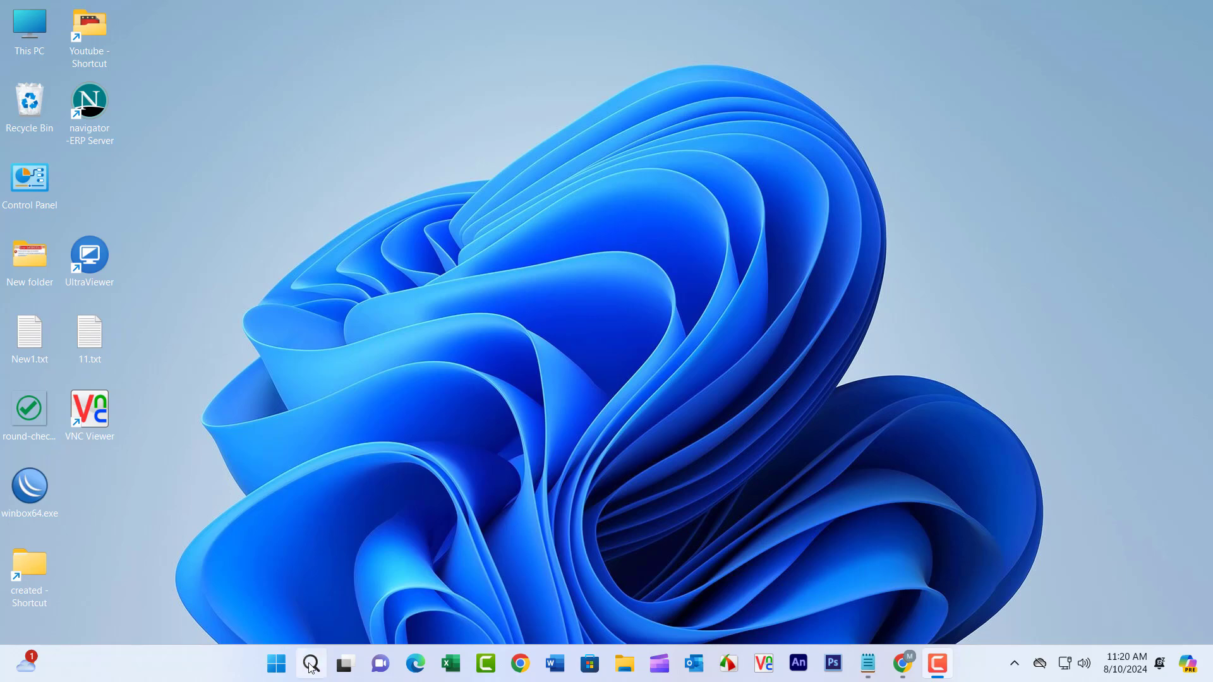
Search for 'setting', open Settings and go to the System page
left_click(309, 665)
type("se")
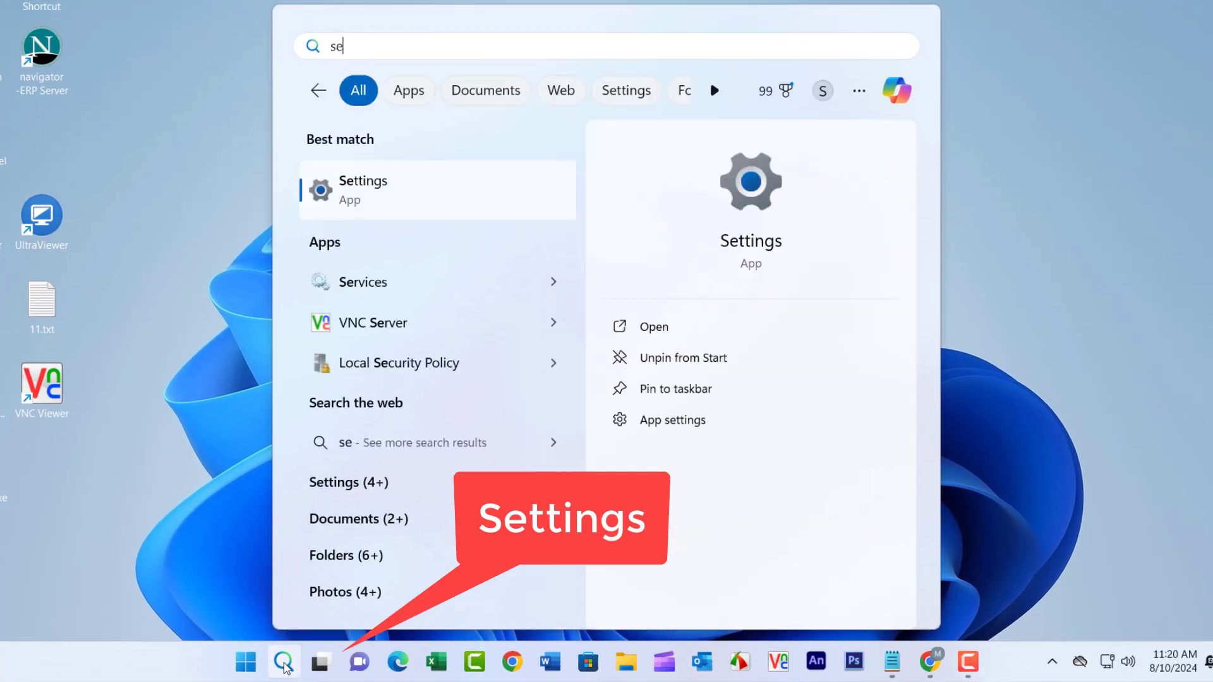
type("tting")
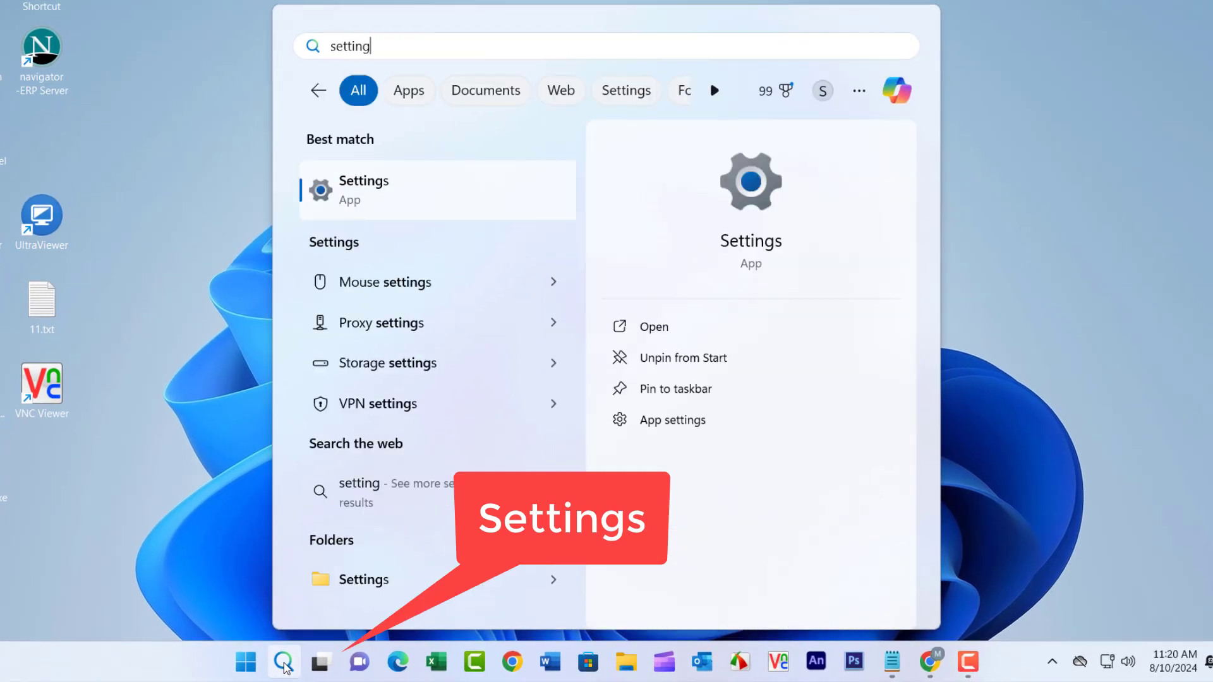
left_click_drag(290, 166, 453, 204)
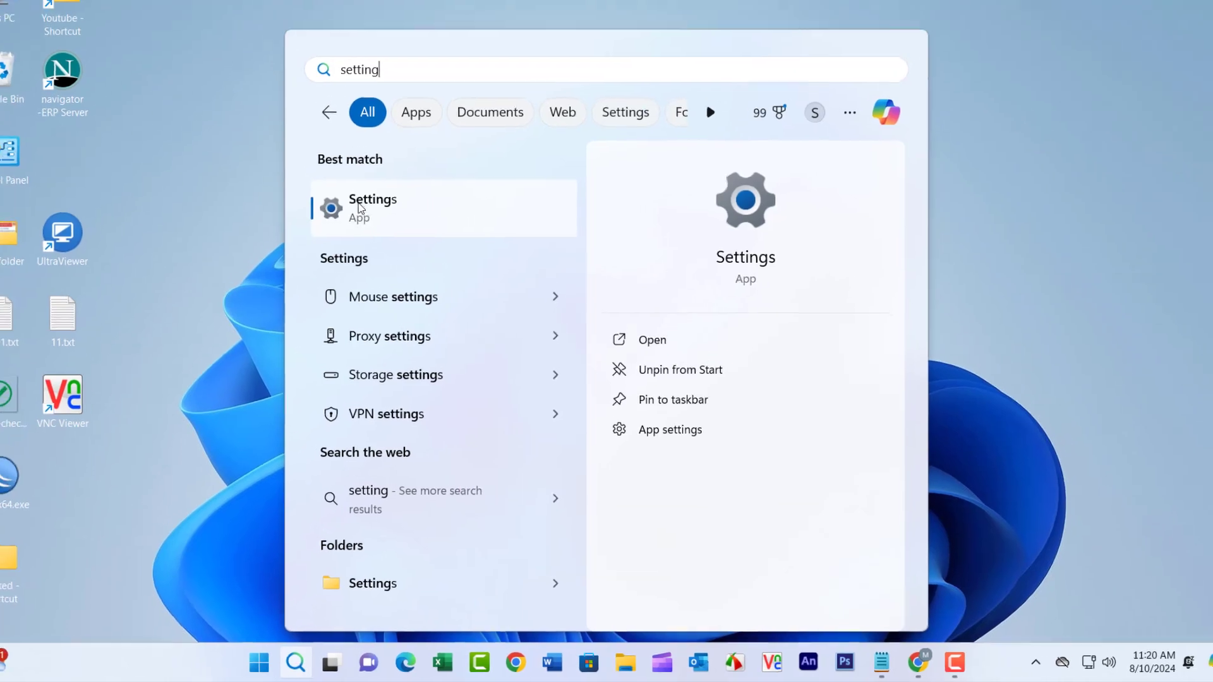
left_click(369, 194)
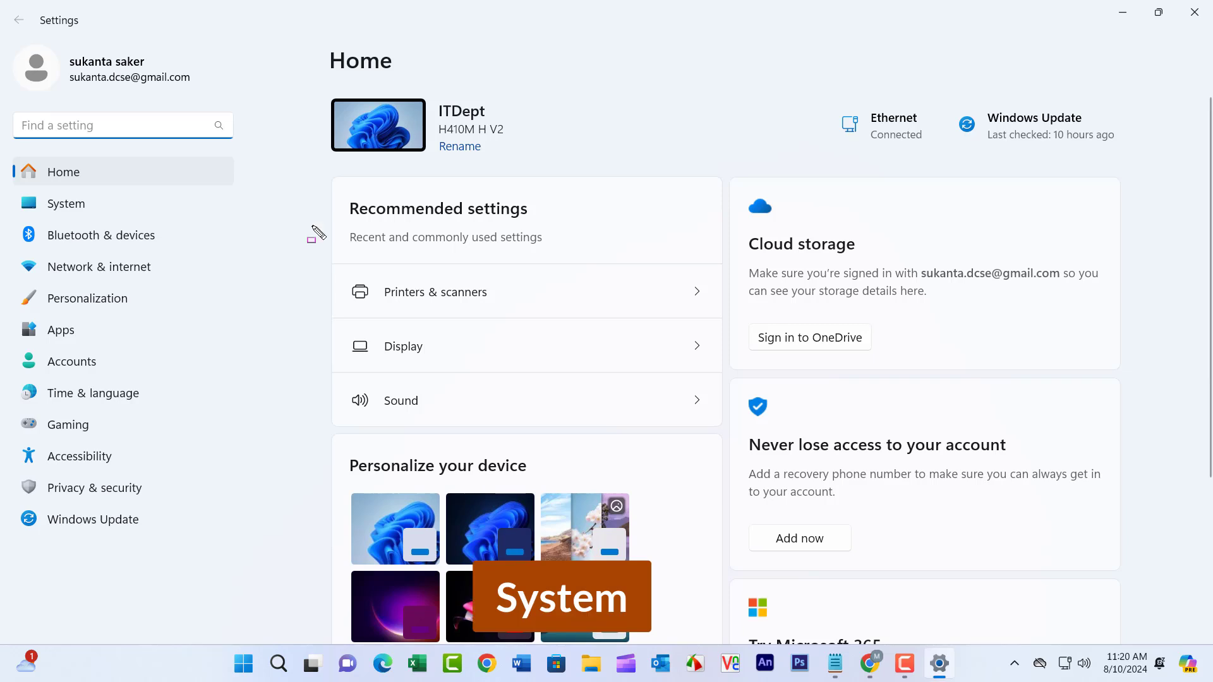
left_click_drag(3, 192, 93, 213)
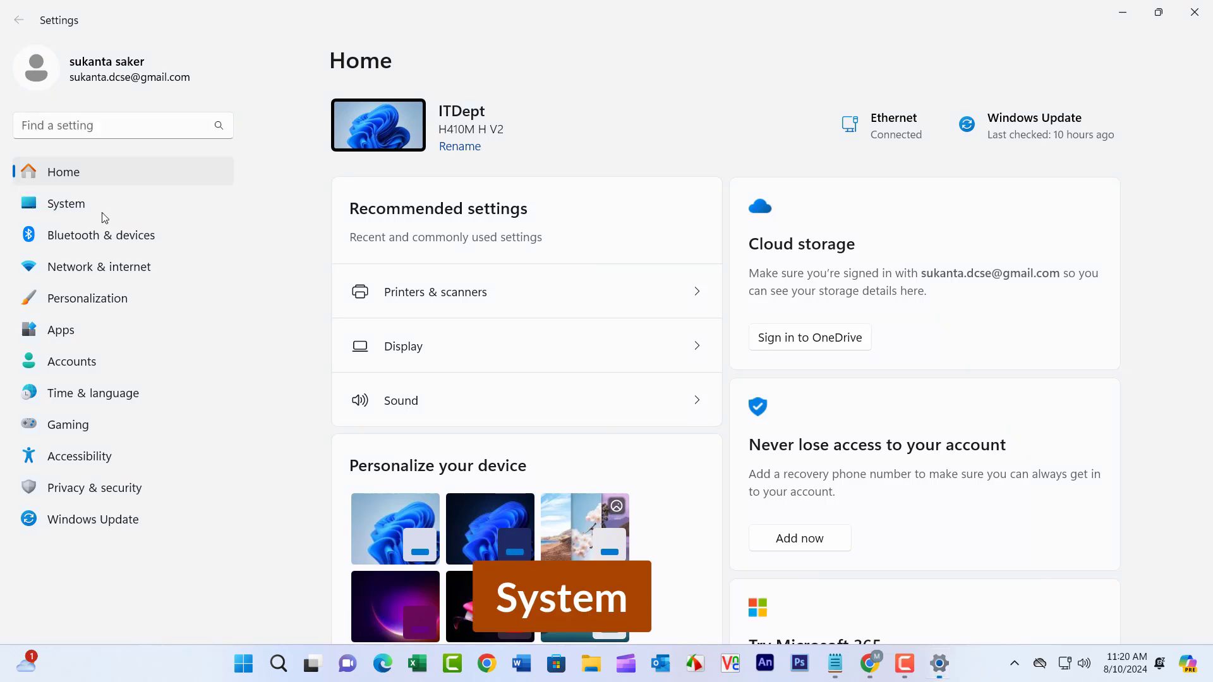
left_click(55, 204)
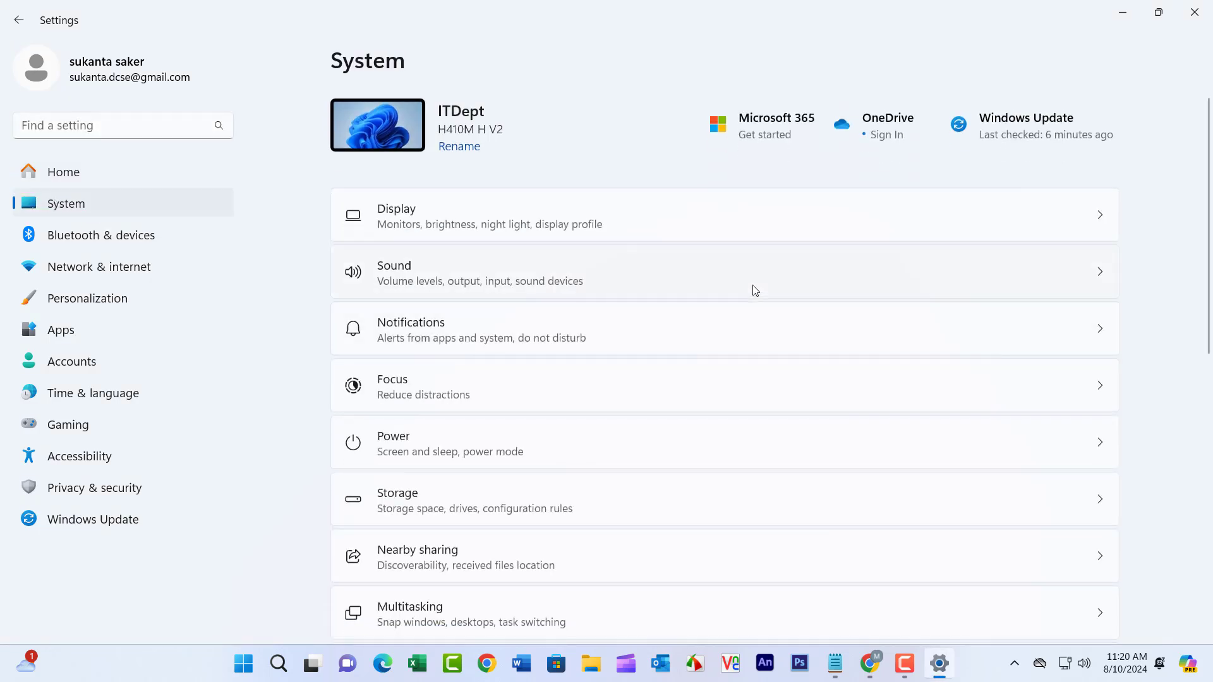
scroll(773, 295, "down", 5)
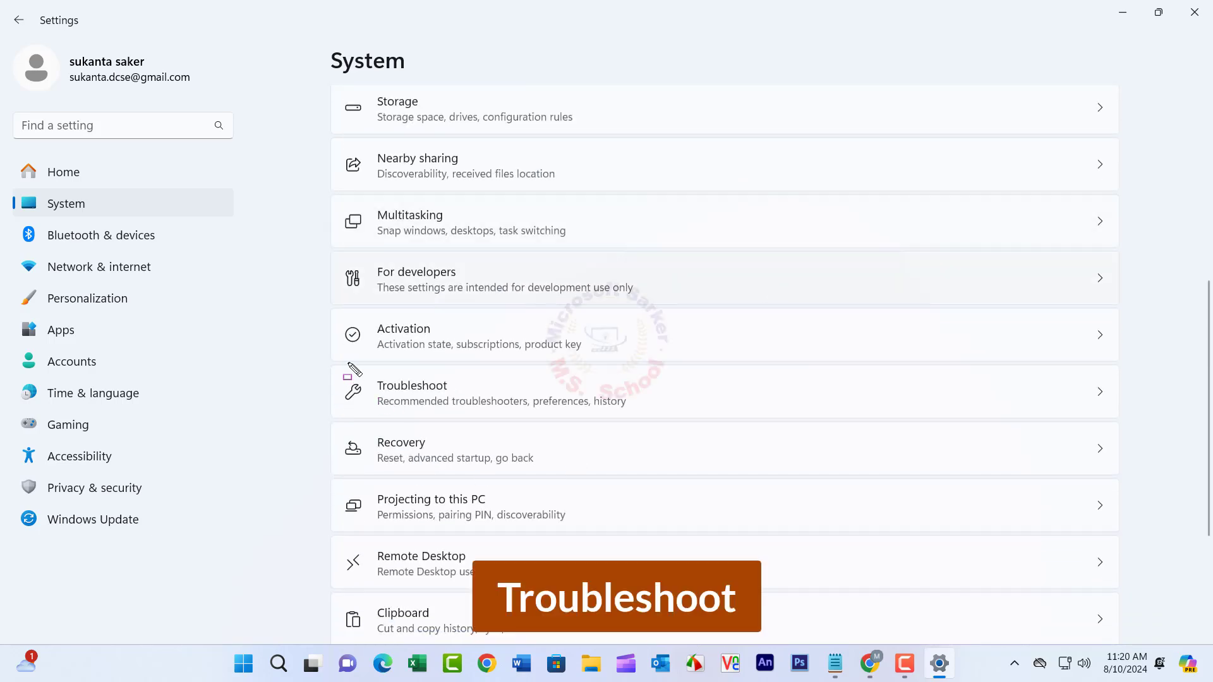
Run the Printer troubleshooter from Troubleshoot > Other troubleshooters
left_click_drag(348, 363, 1125, 418)
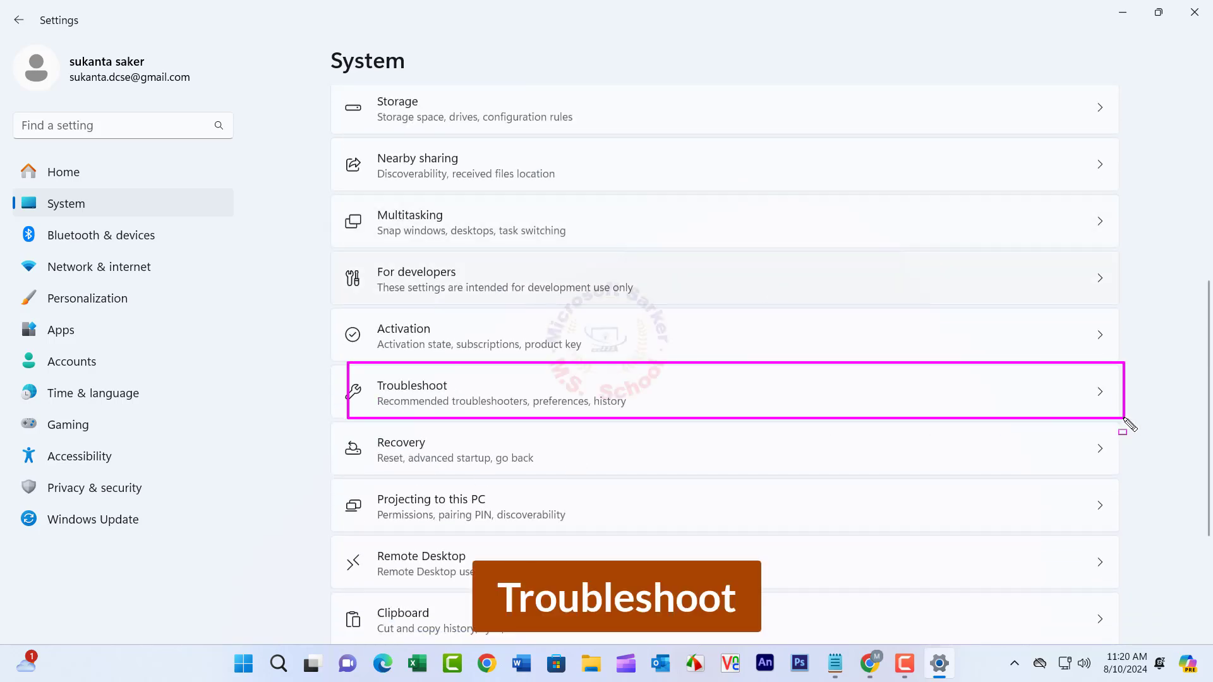
left_click(655, 407)
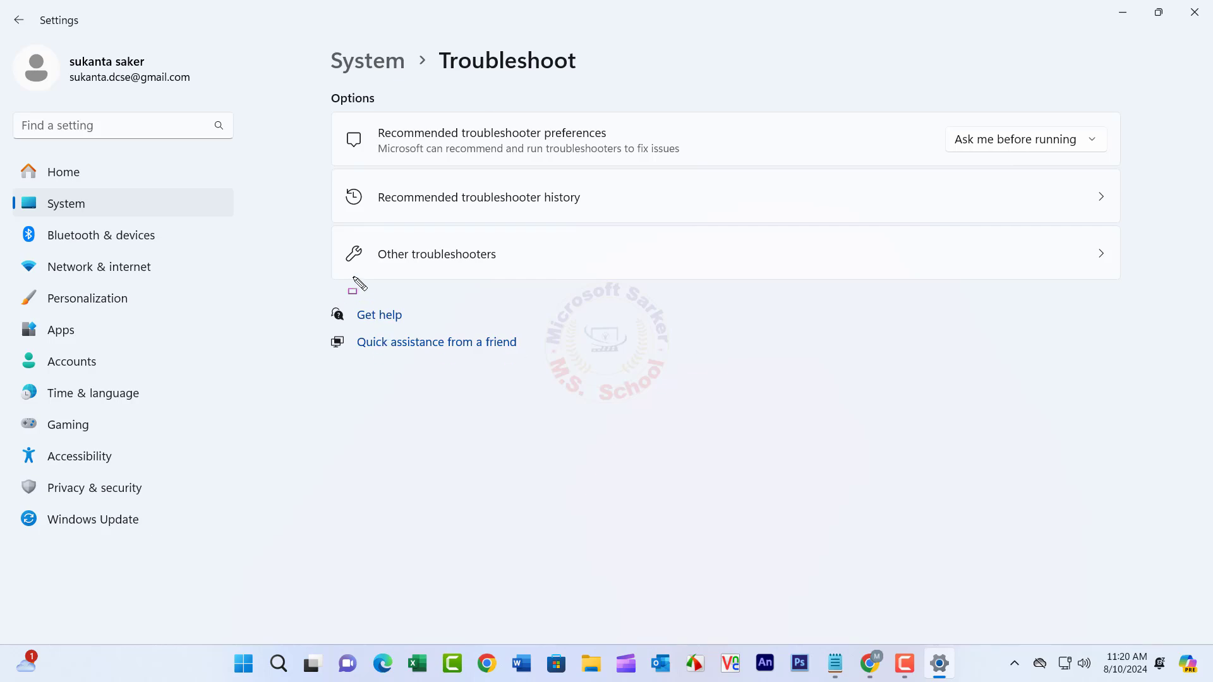
left_click_drag(333, 238, 1143, 283)
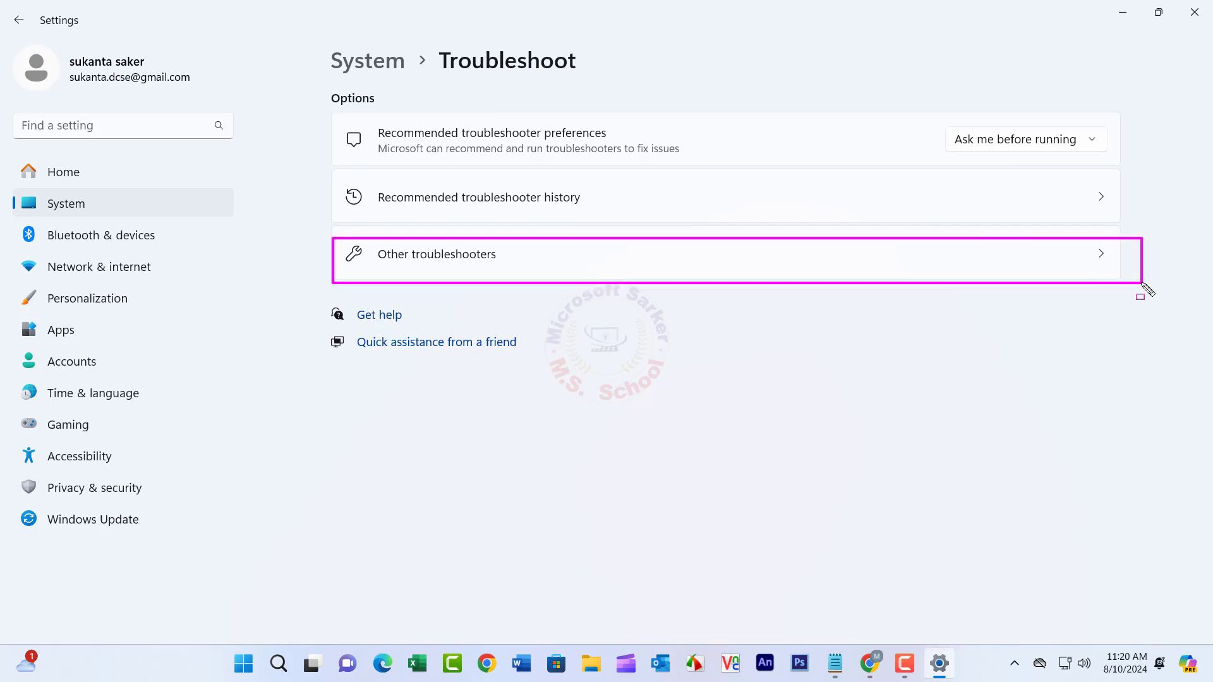
left_click(1029, 254)
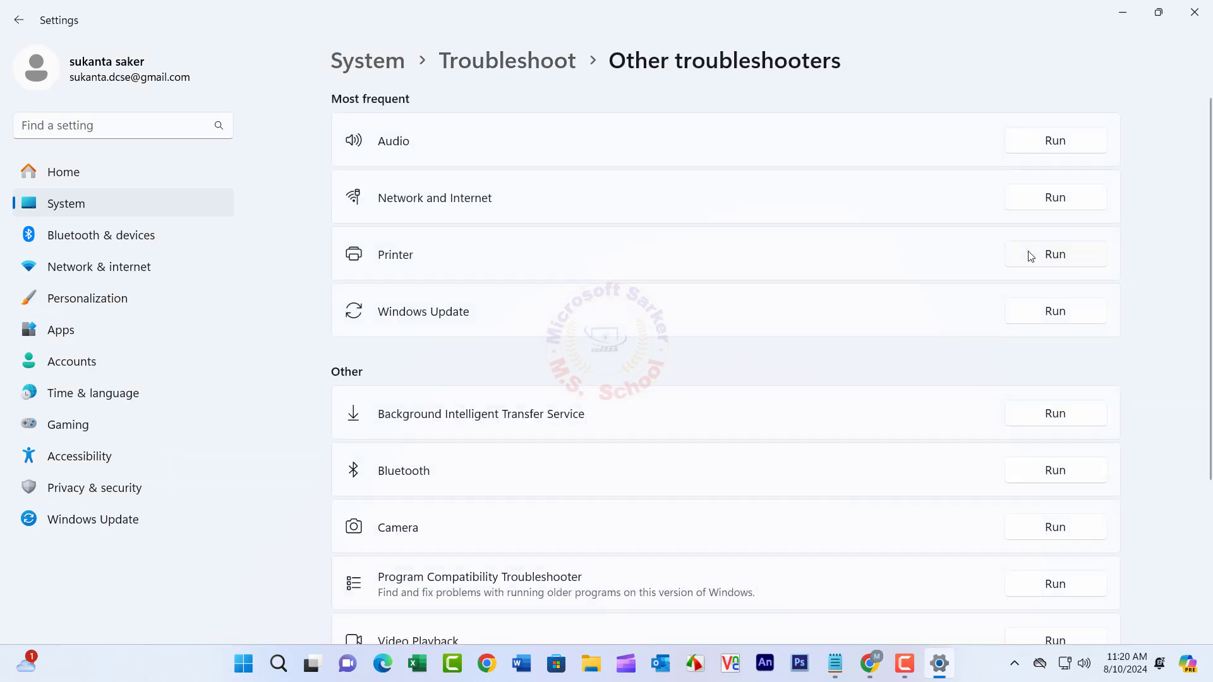
left_click_drag(335, 236, 1112, 273)
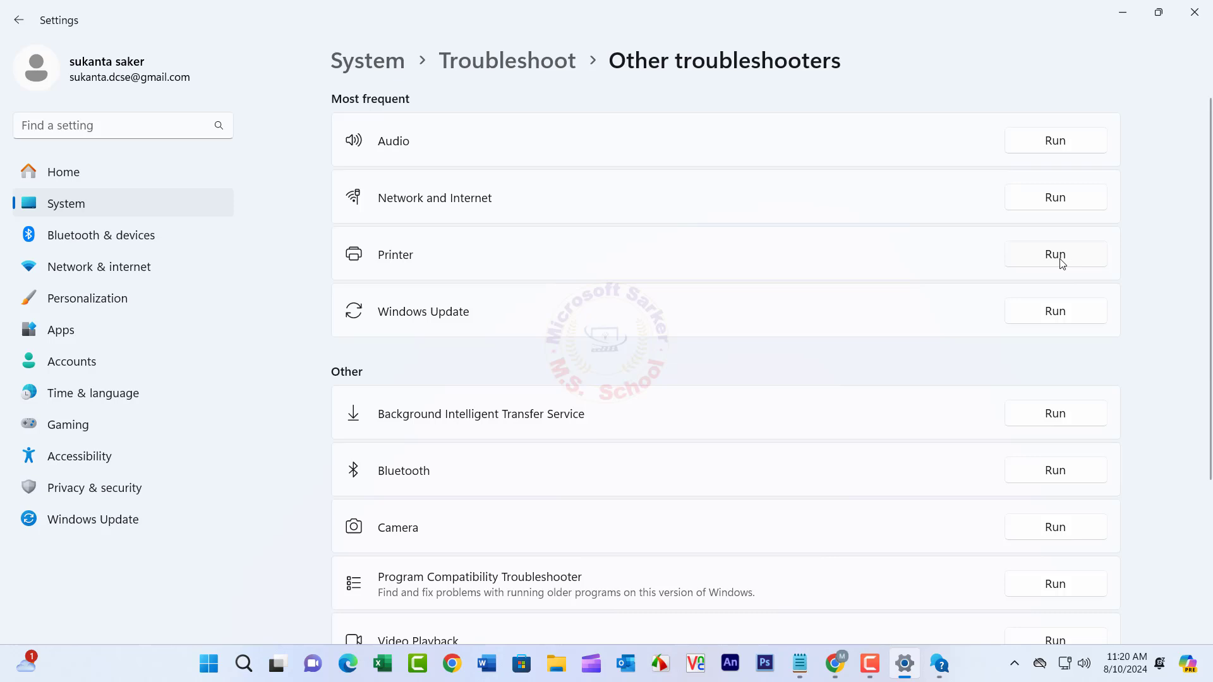
left_click(934, 661)
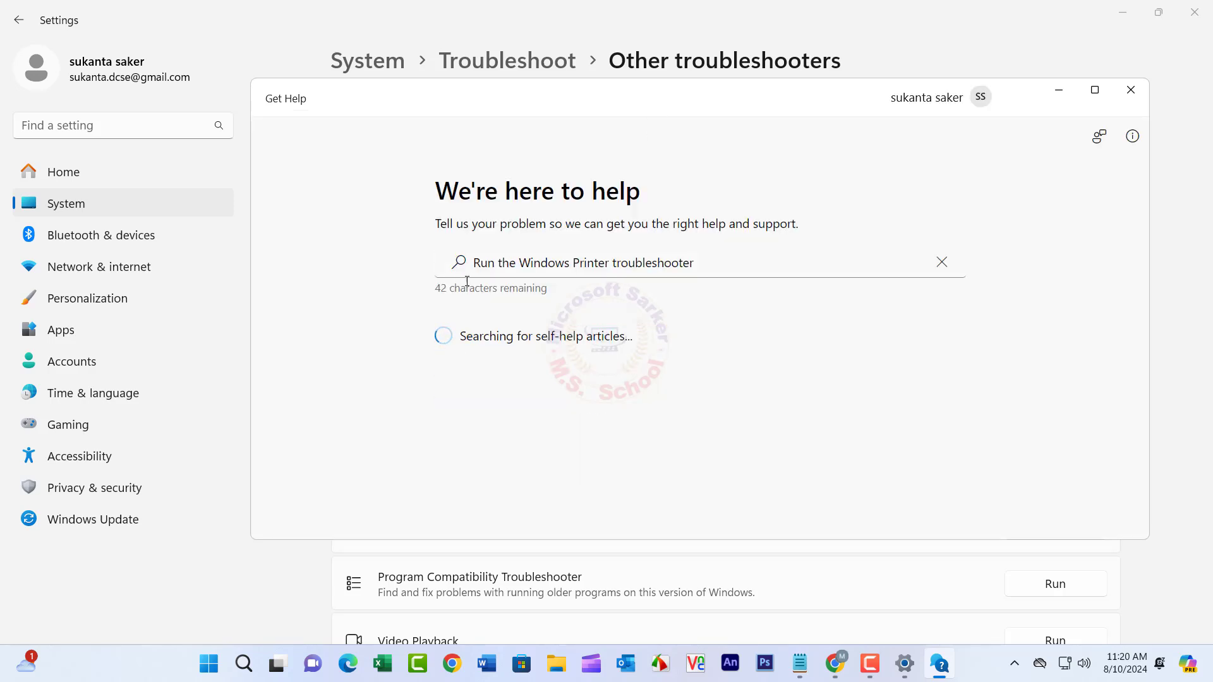
Accept the printer troubleshooter, review its power-cycle steps, then bring up Start's power options
left_click(837, 341)
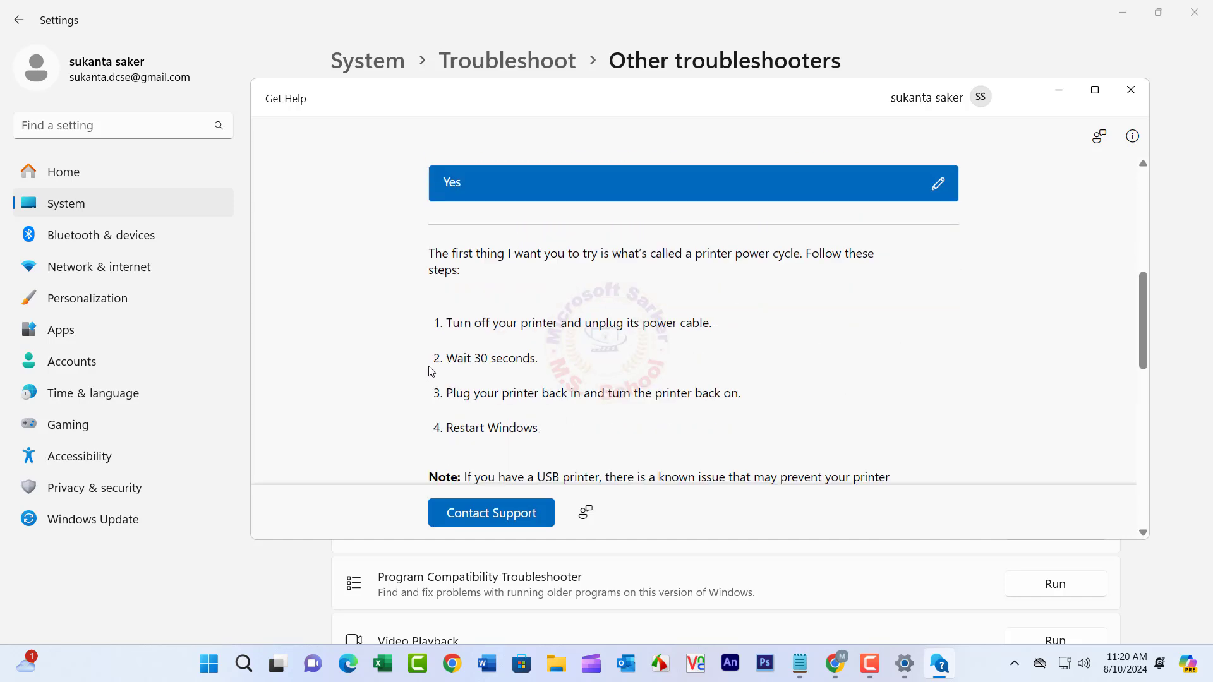
left_click_drag(439, 329, 735, 331)
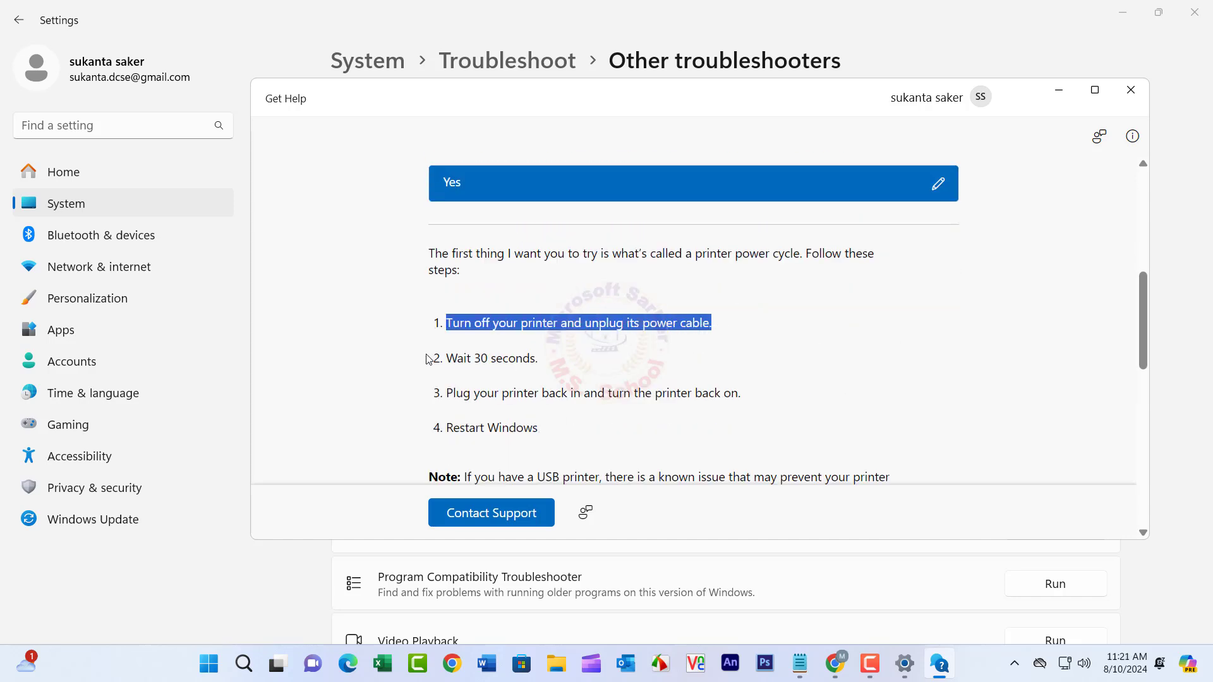
left_click_drag(429, 361, 597, 363)
left_click_drag(426, 405, 800, 403)
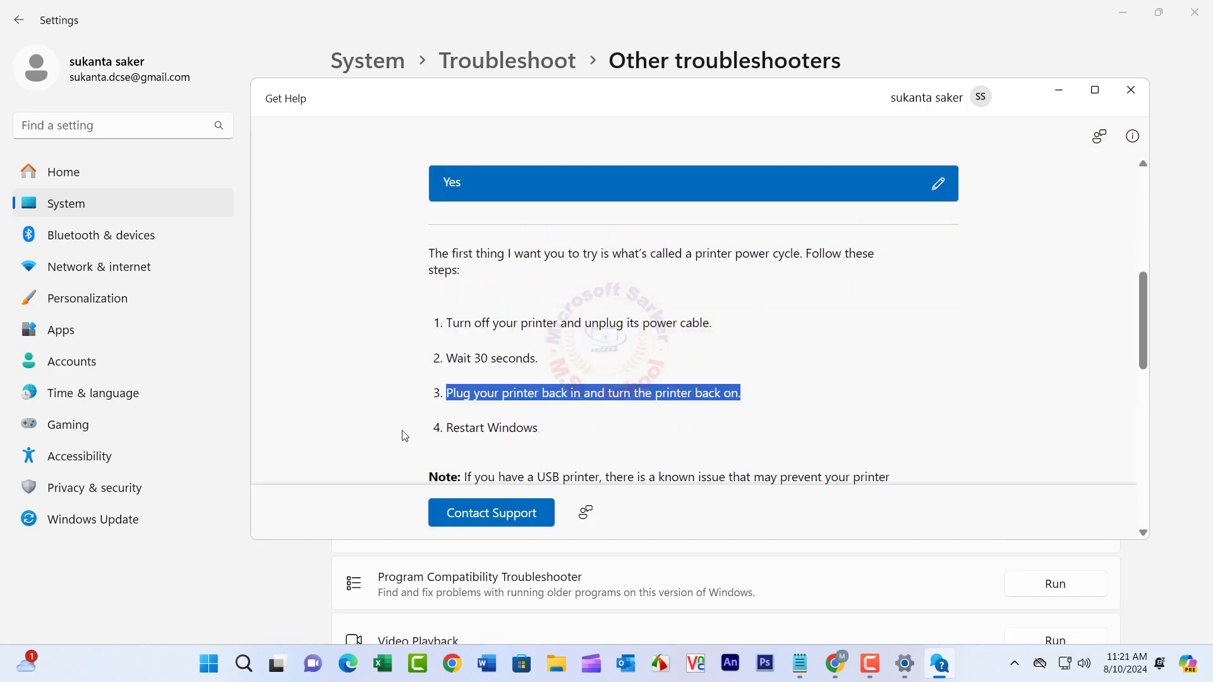
left_click_drag(403, 436, 573, 431)
left_click(209, 663)
left_click(802, 610)
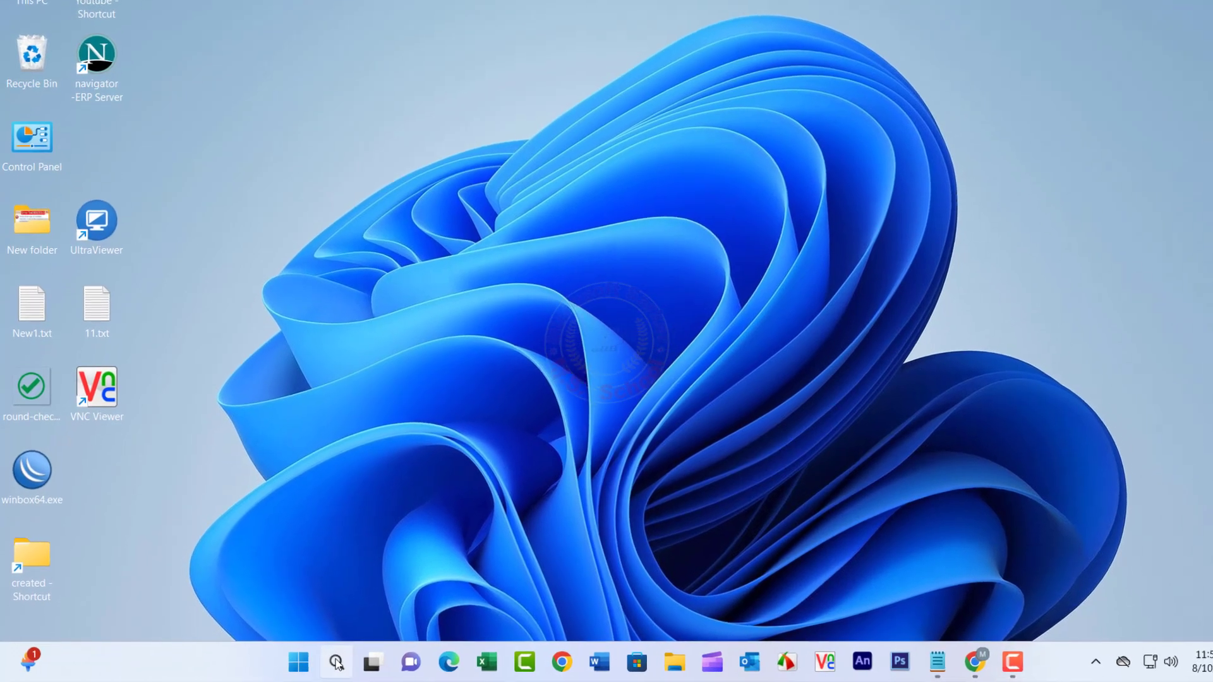
Find Control Panel by searching 'con' and open Programs and Features
left_click(312, 663)
type("con")
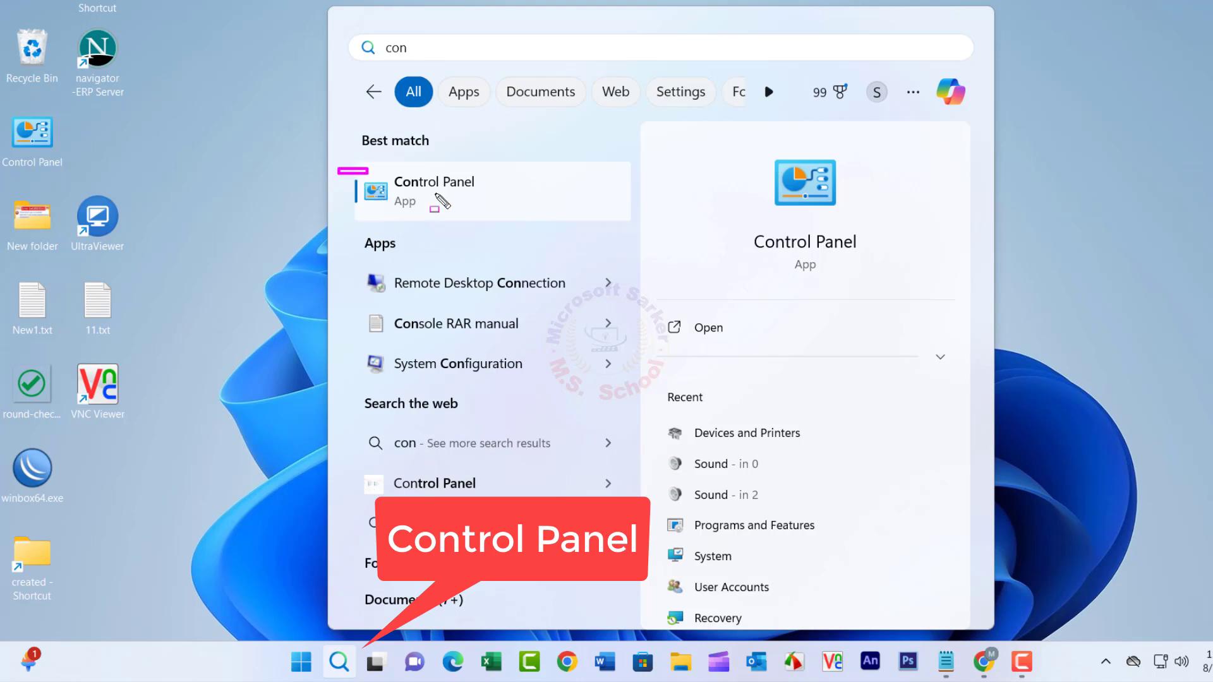
left_click(460, 199)
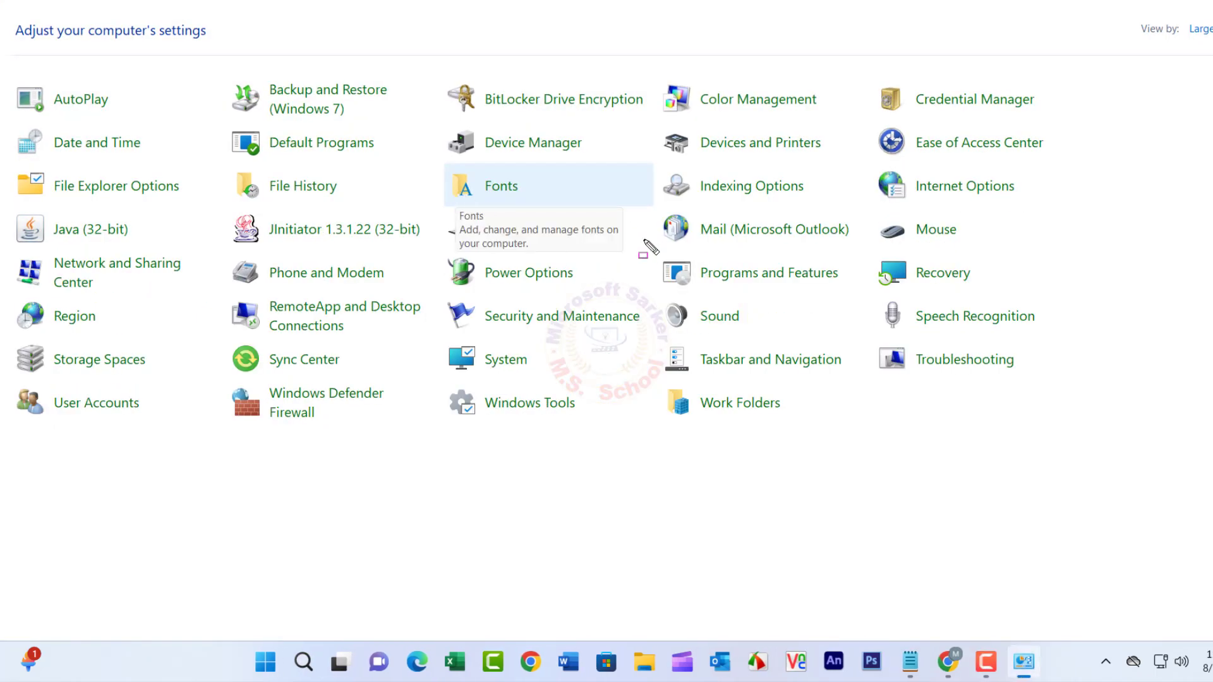
left_click(744, 271)
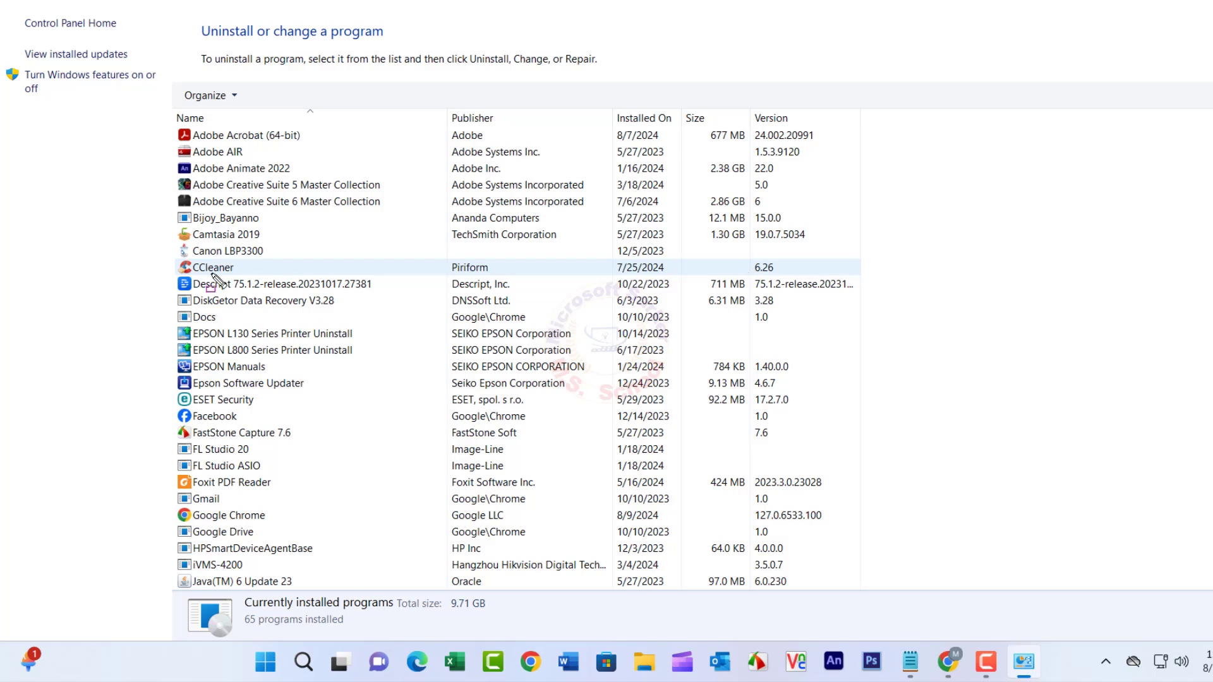
Uninstall the EPSON L130 Series Printer software and dismiss the completion message
left_click_drag(159, 326, 364, 344)
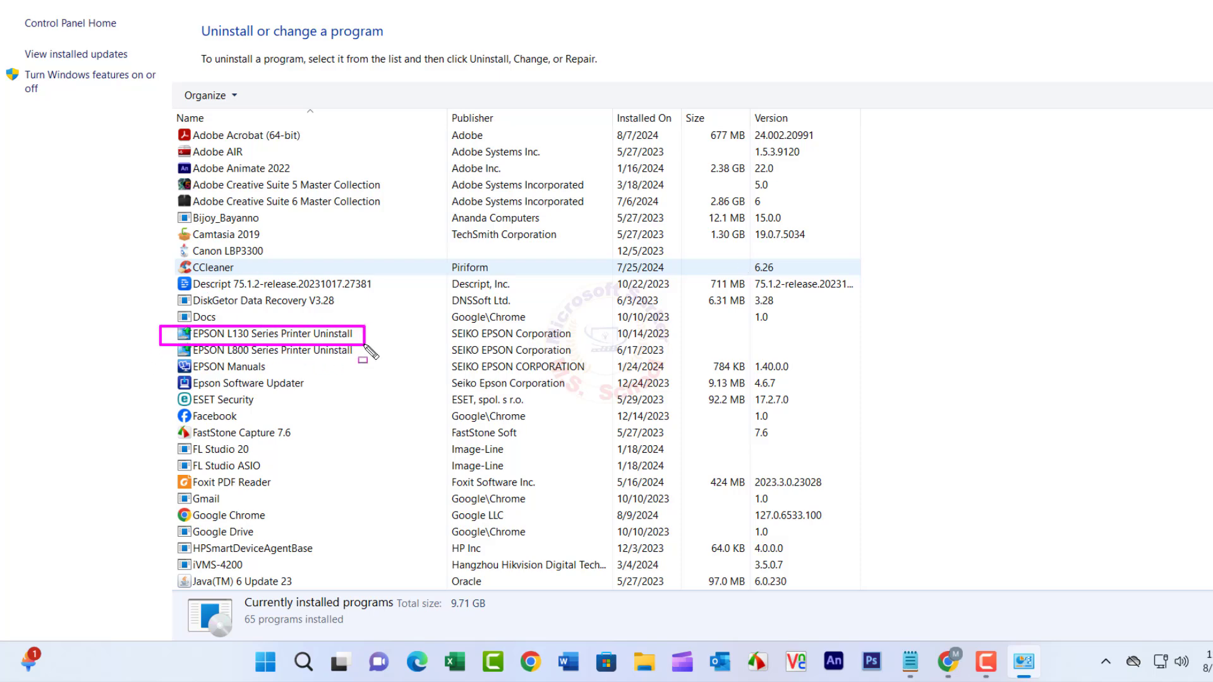
left_click(304, 334)
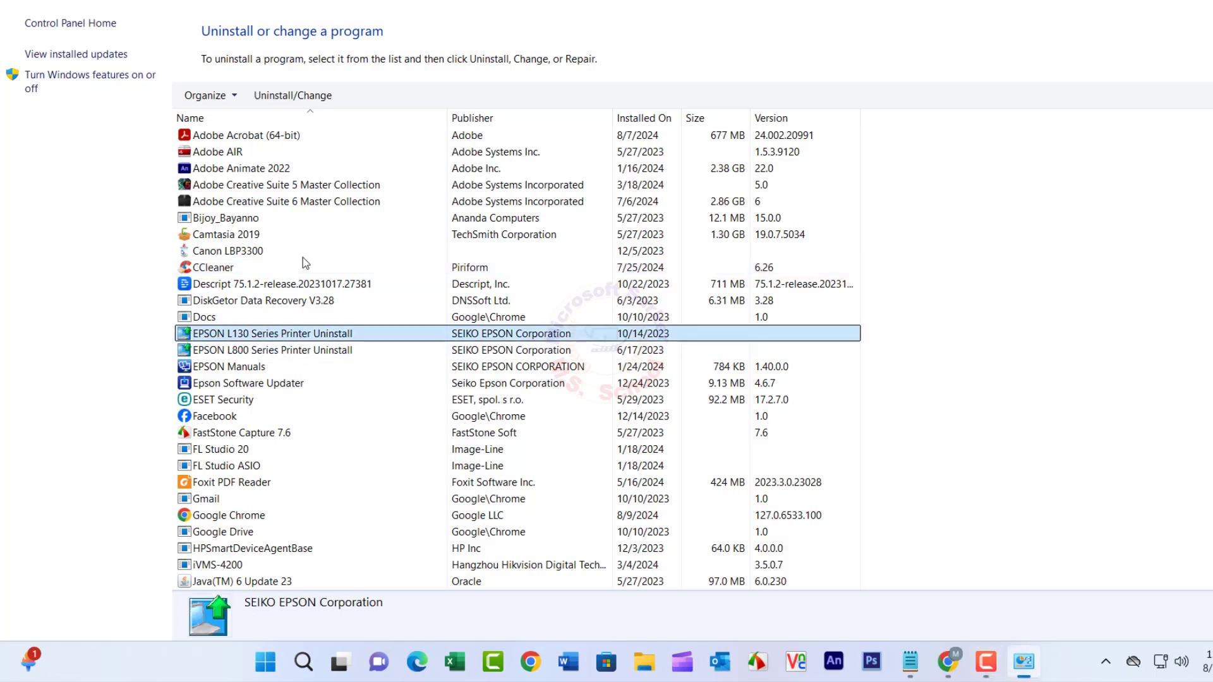
left_click(293, 94)
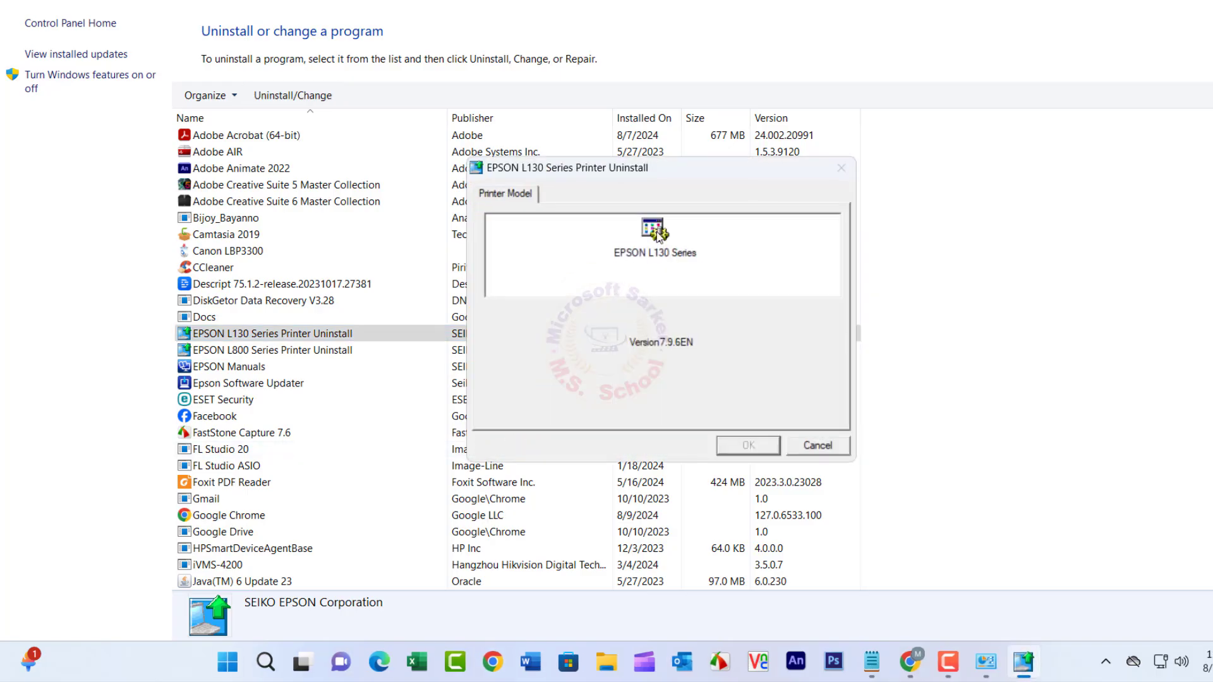
left_click(654, 232)
left_click(749, 446)
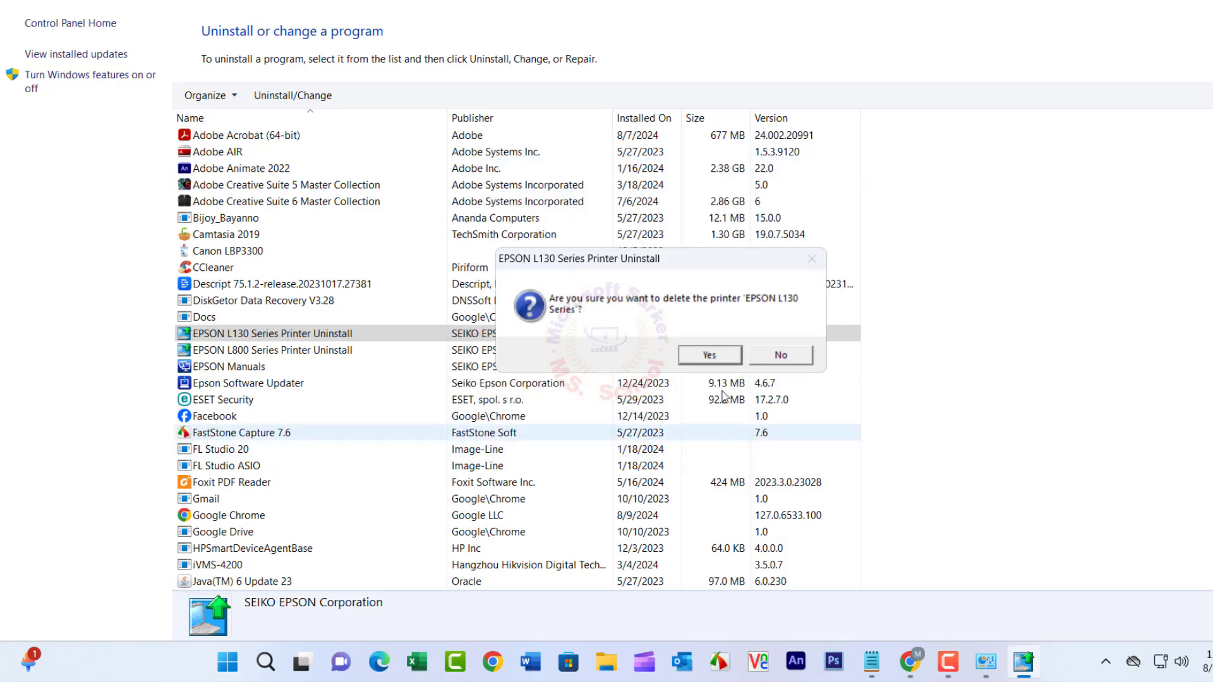
left_click(710, 356)
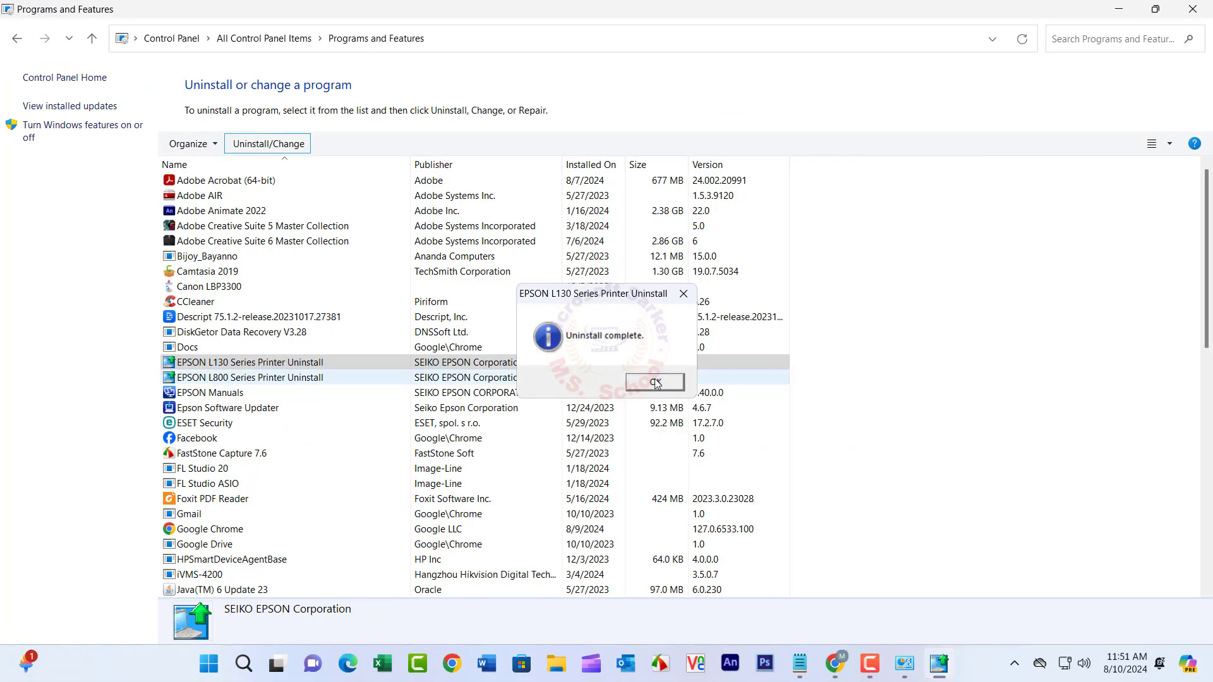
left_click(654, 379)
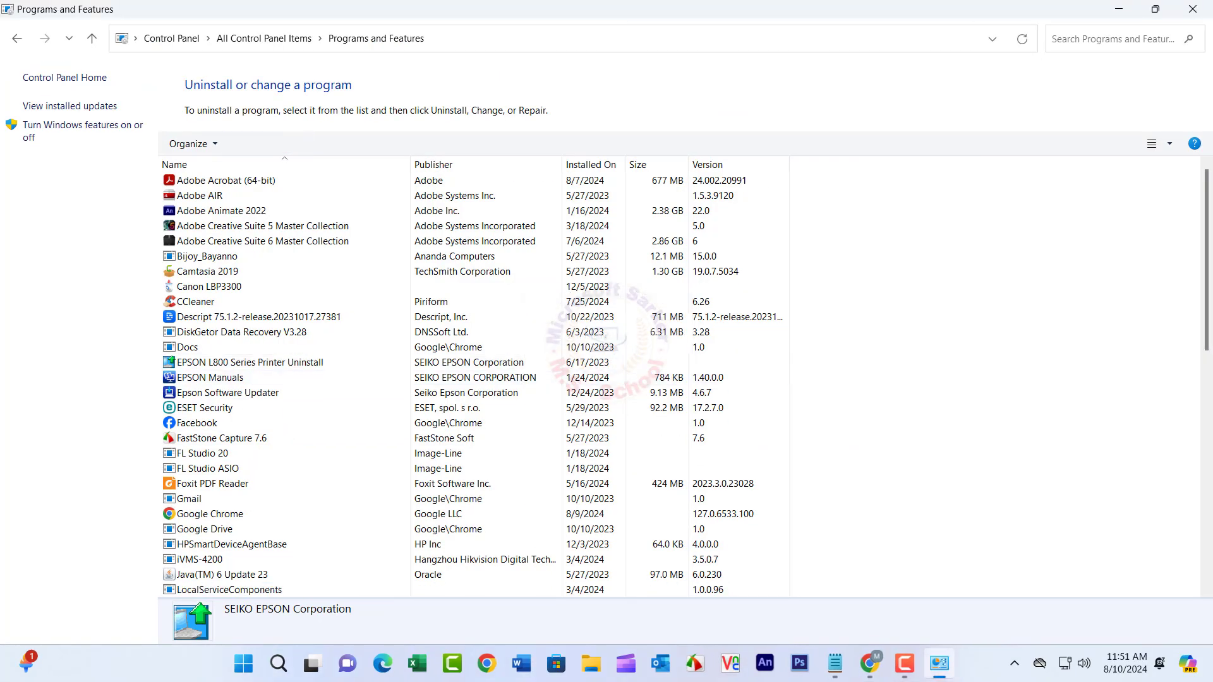
Close Programs and Features and enter printui.exe /s in the Run box
left_click(1193, 9)
key("super+r")
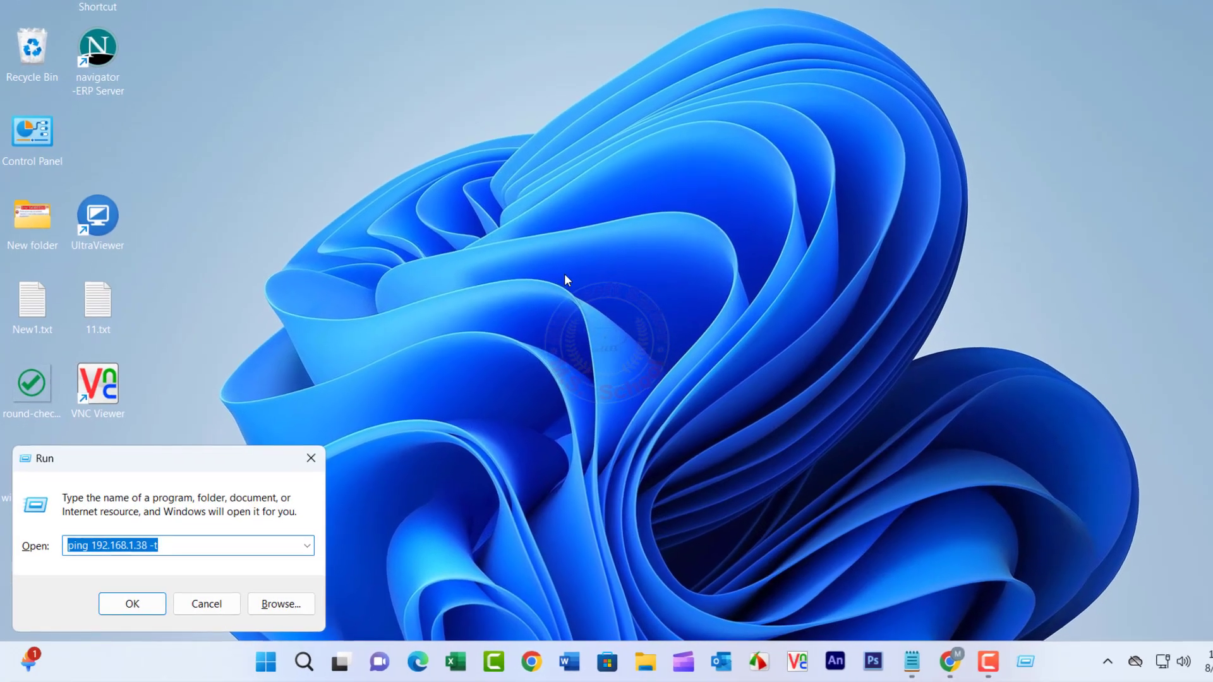
type("pr")
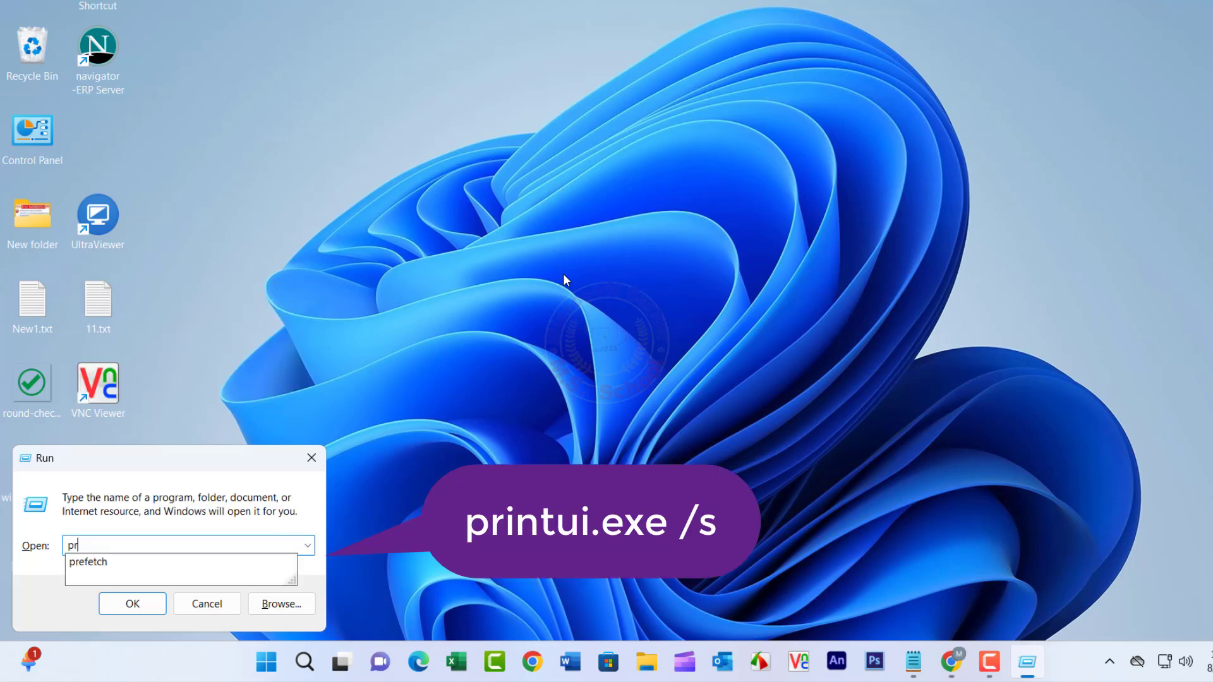
type("intui.exe /s")
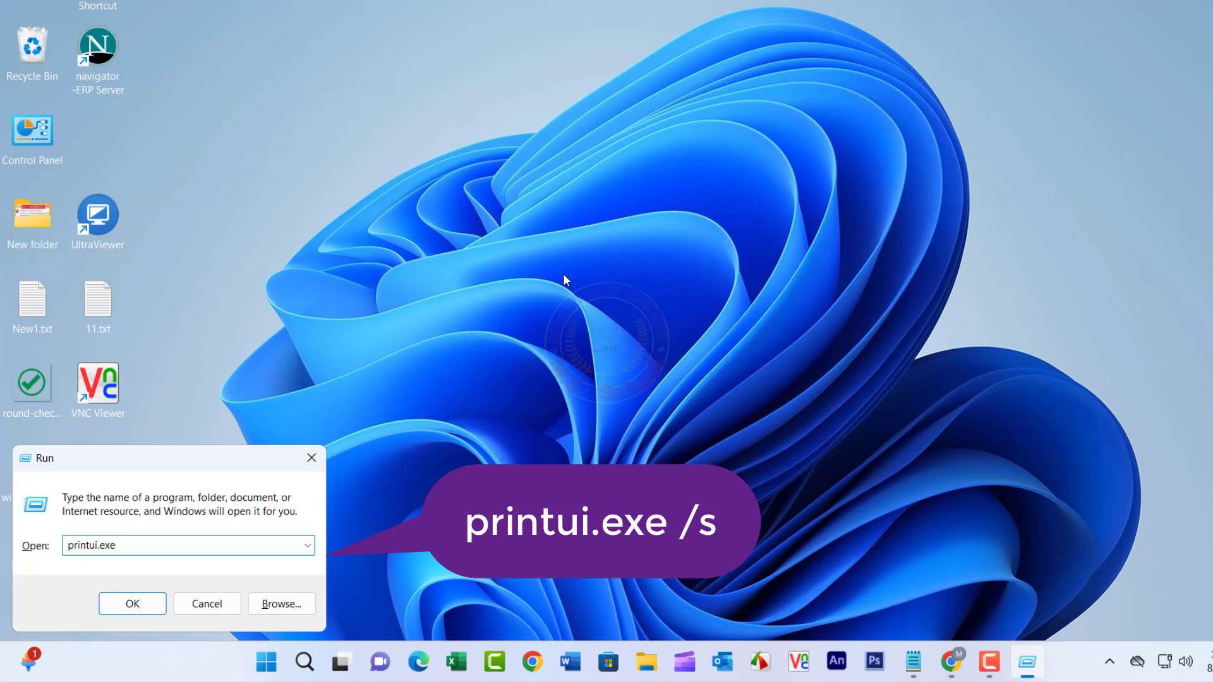
Remove only the Epson ESC/P Standard 10 V4 driver from the print server's driver list
left_click(133, 604)
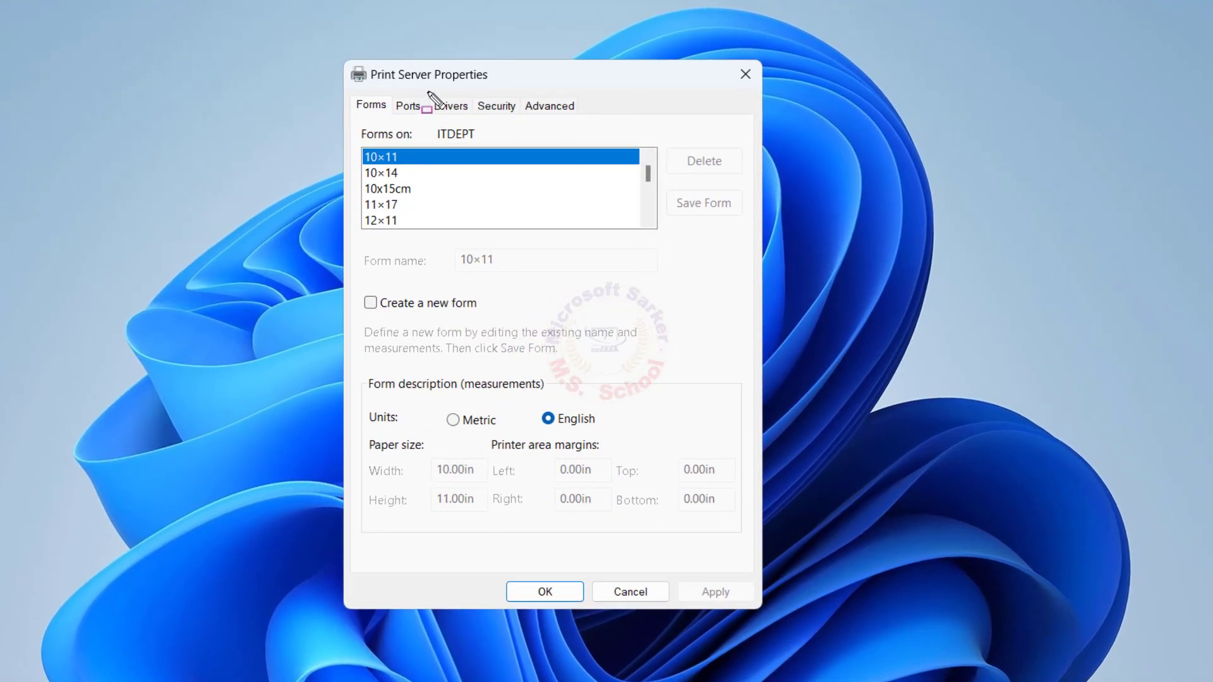
left_click_drag(429, 97, 471, 115)
key("Escape")
left_click(452, 106)
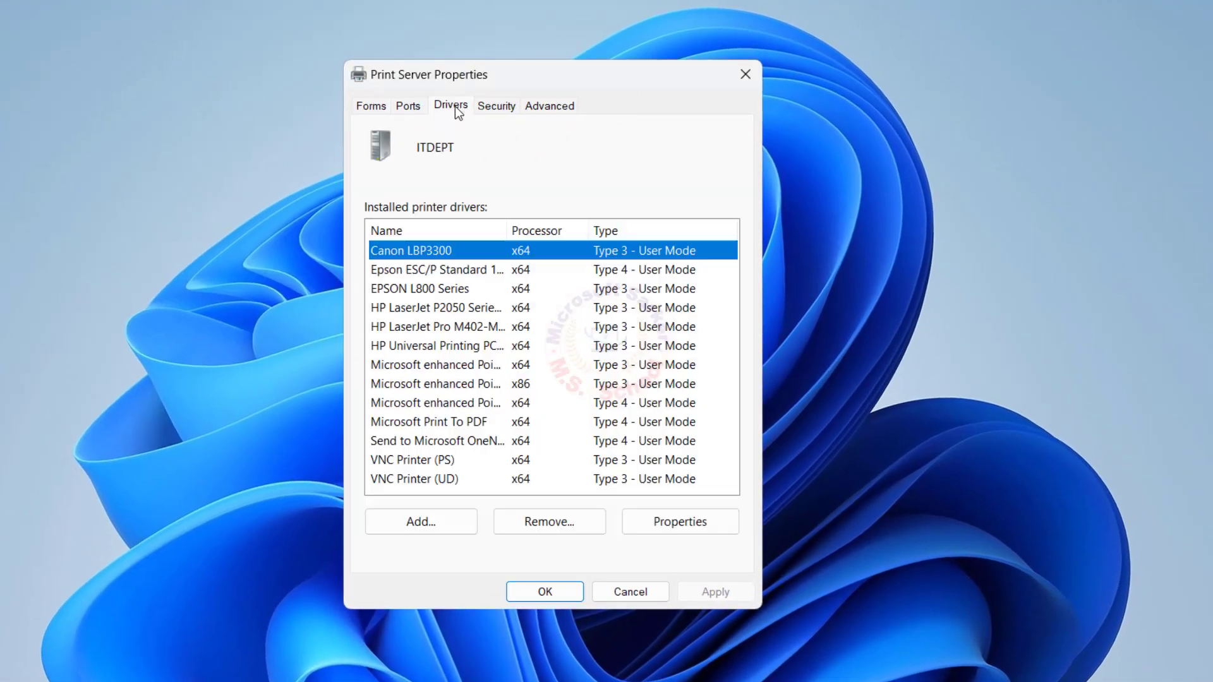
left_click(424, 273)
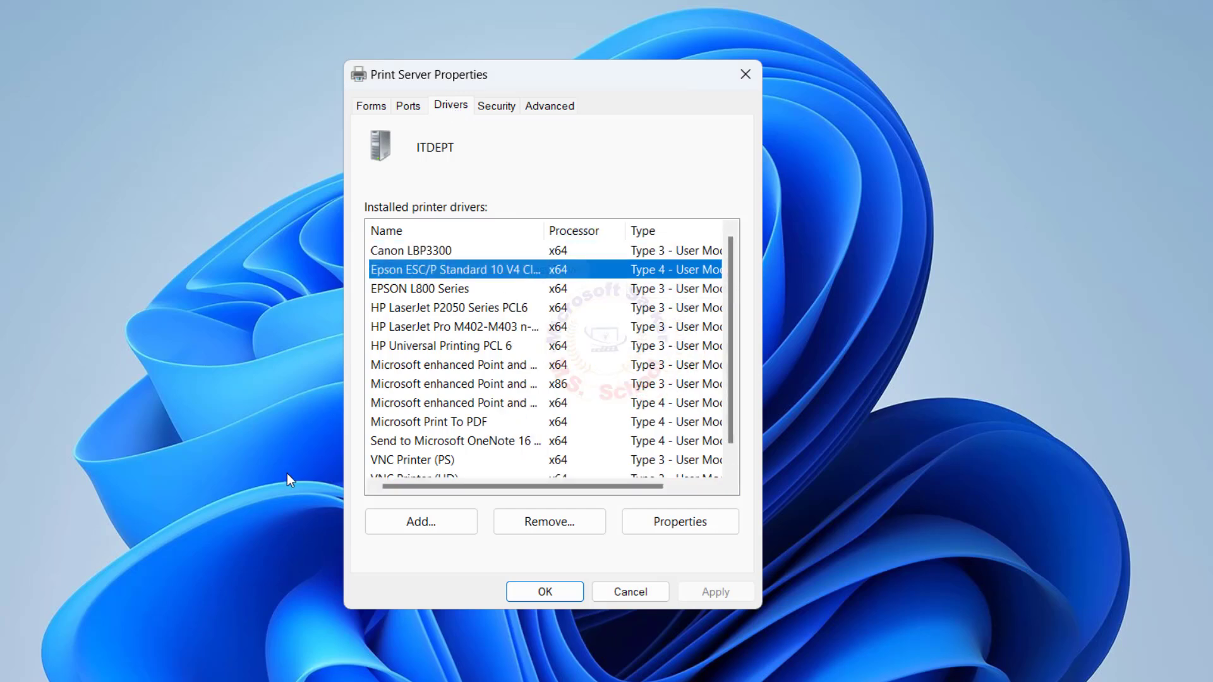
left_click(549, 523)
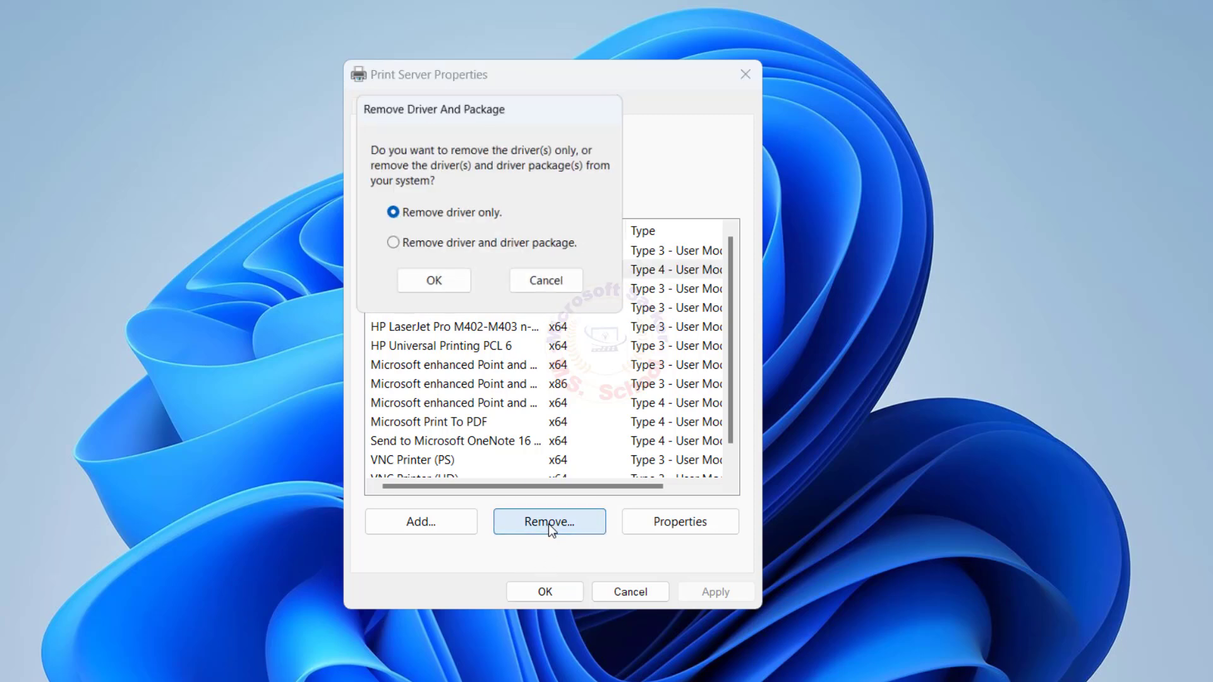
left_click(425, 287)
left_click(628, 376)
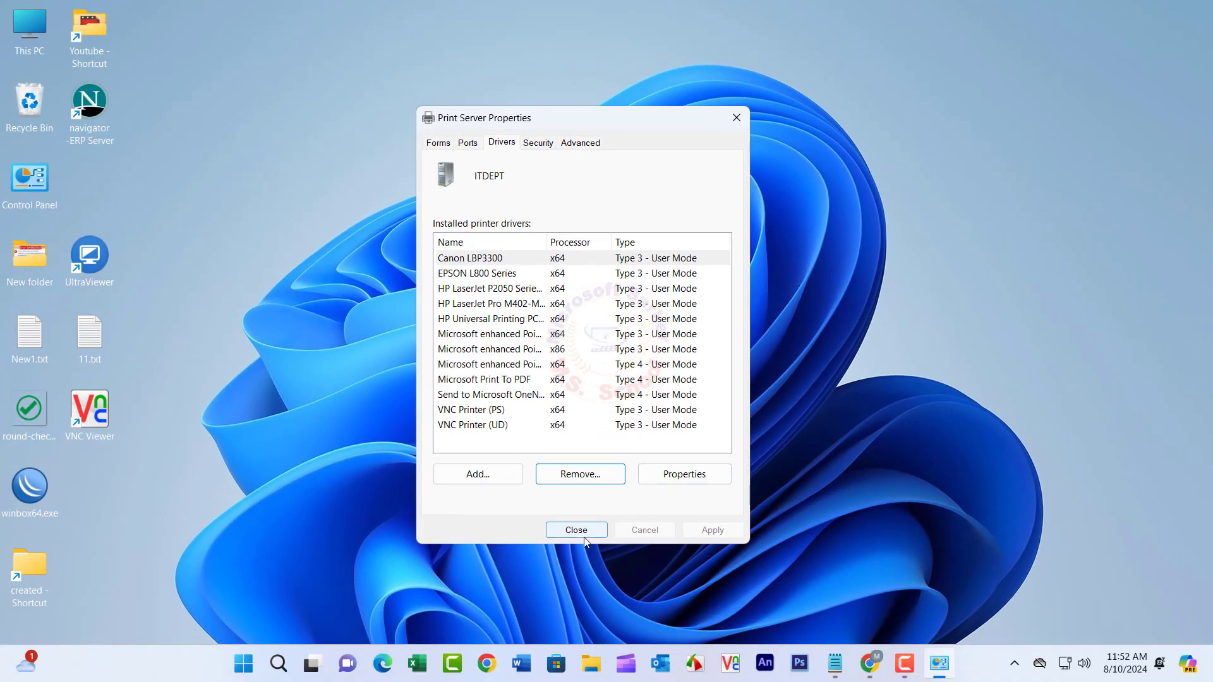
Open C:\ProgramData\EPSON via Run and delete the EPSON L130 Series folder
left_click(577, 530)
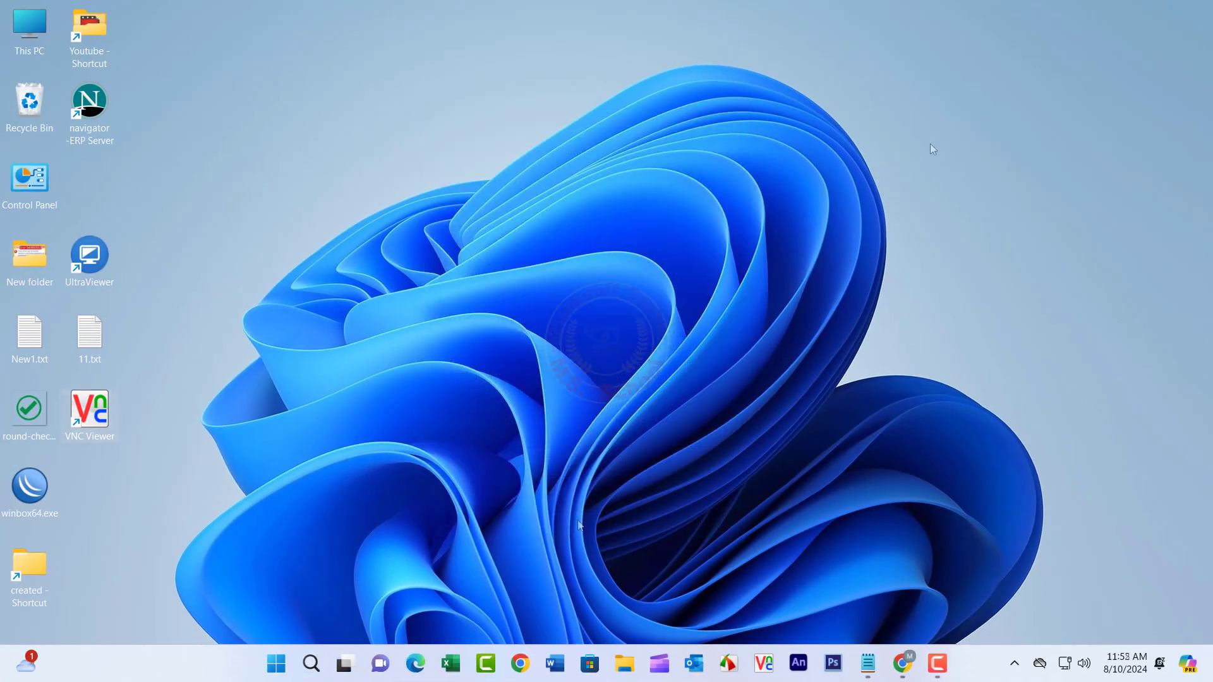
key("super+r")
type("c")
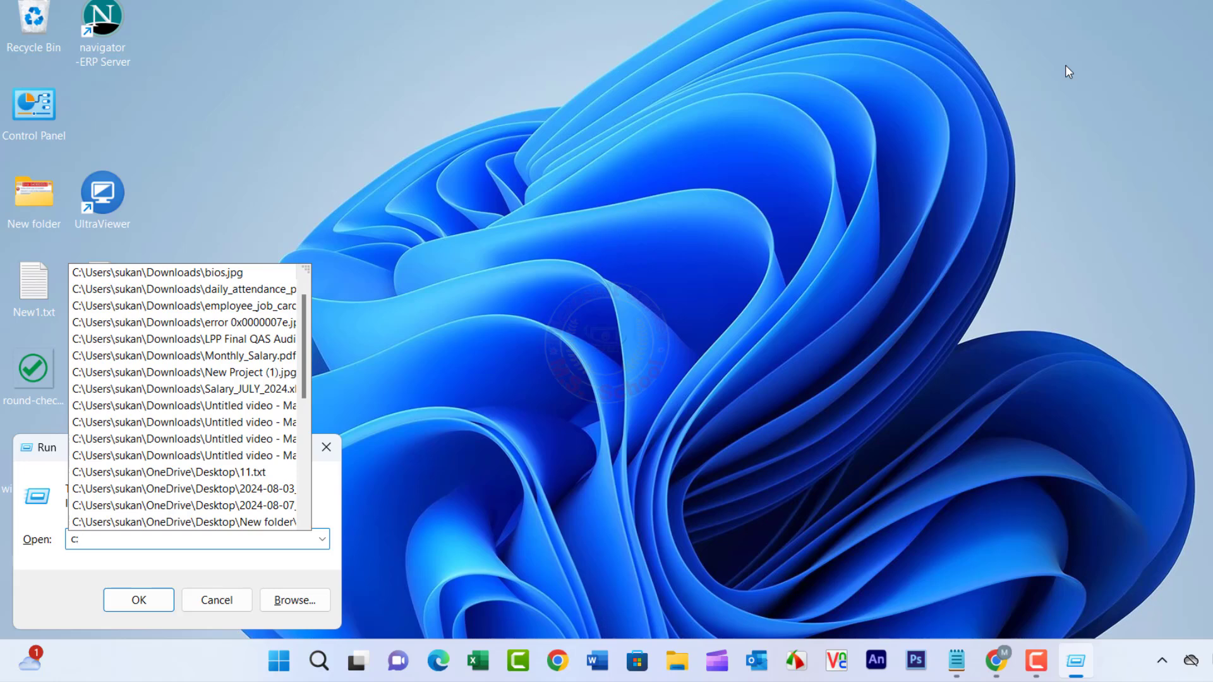
type("/program")
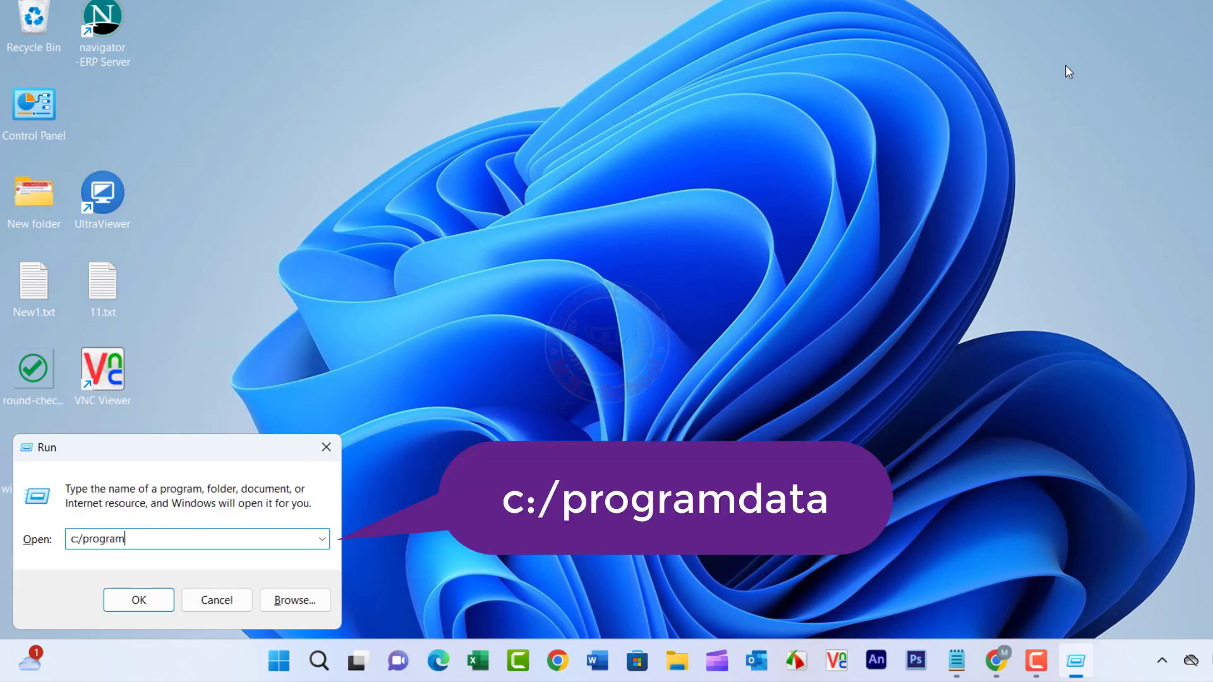
type("data")
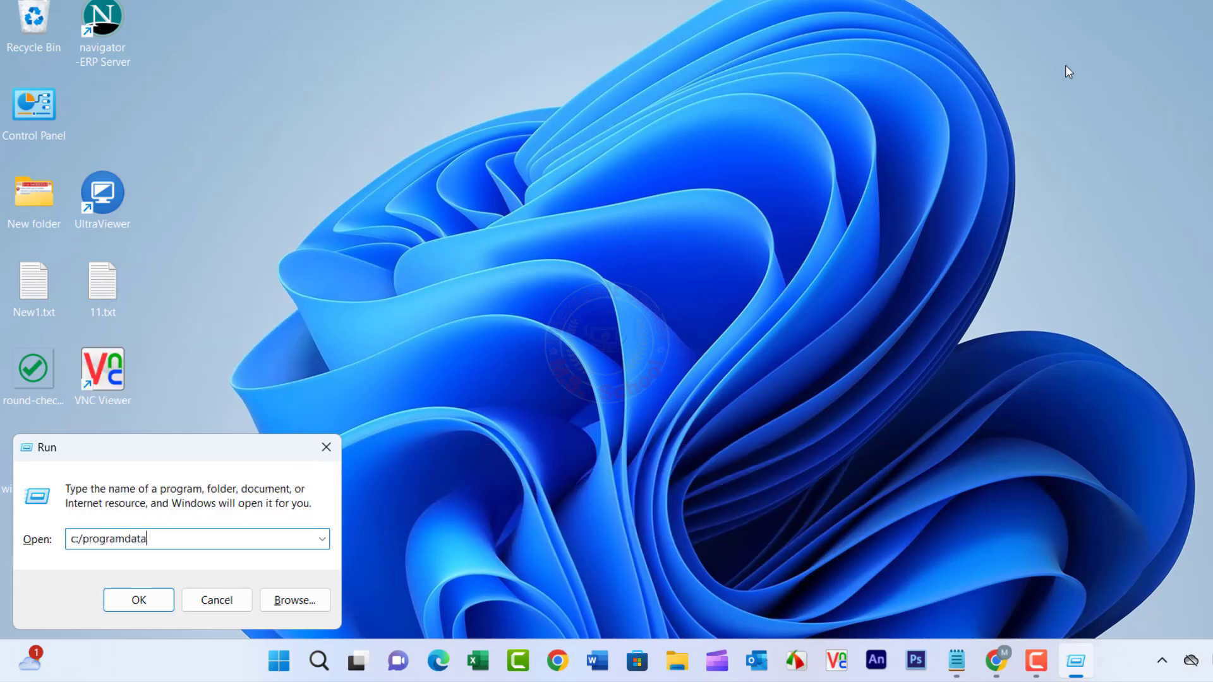
key("Return")
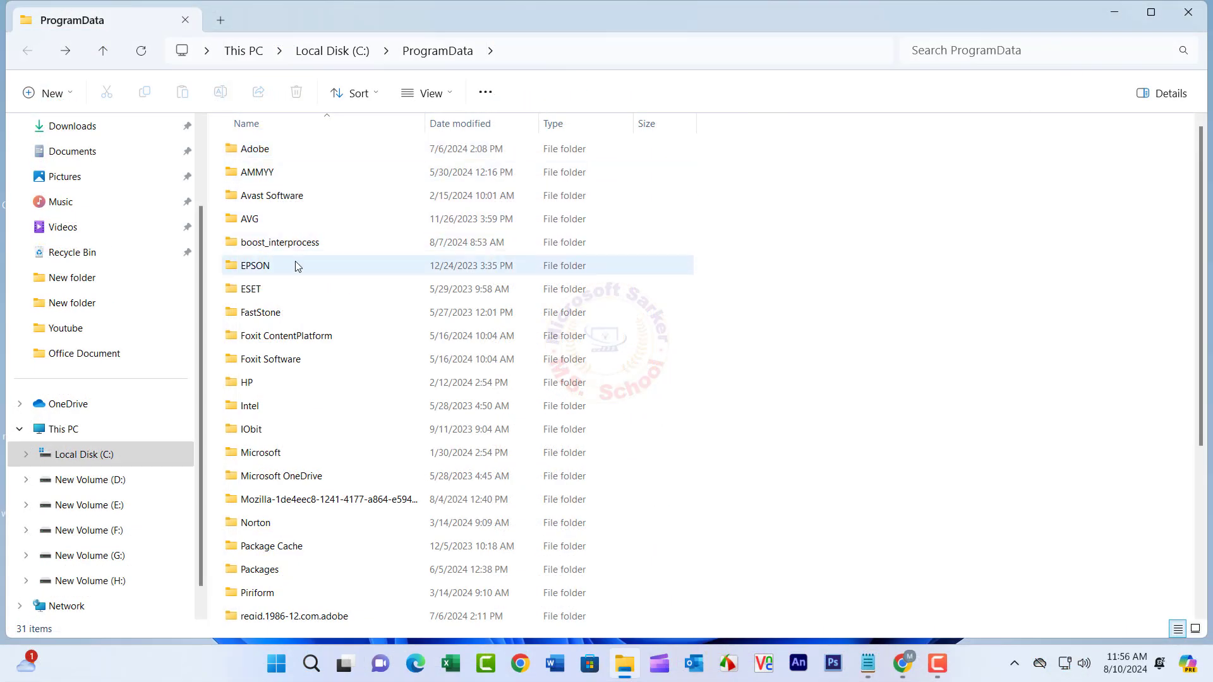
double_click(293, 266)
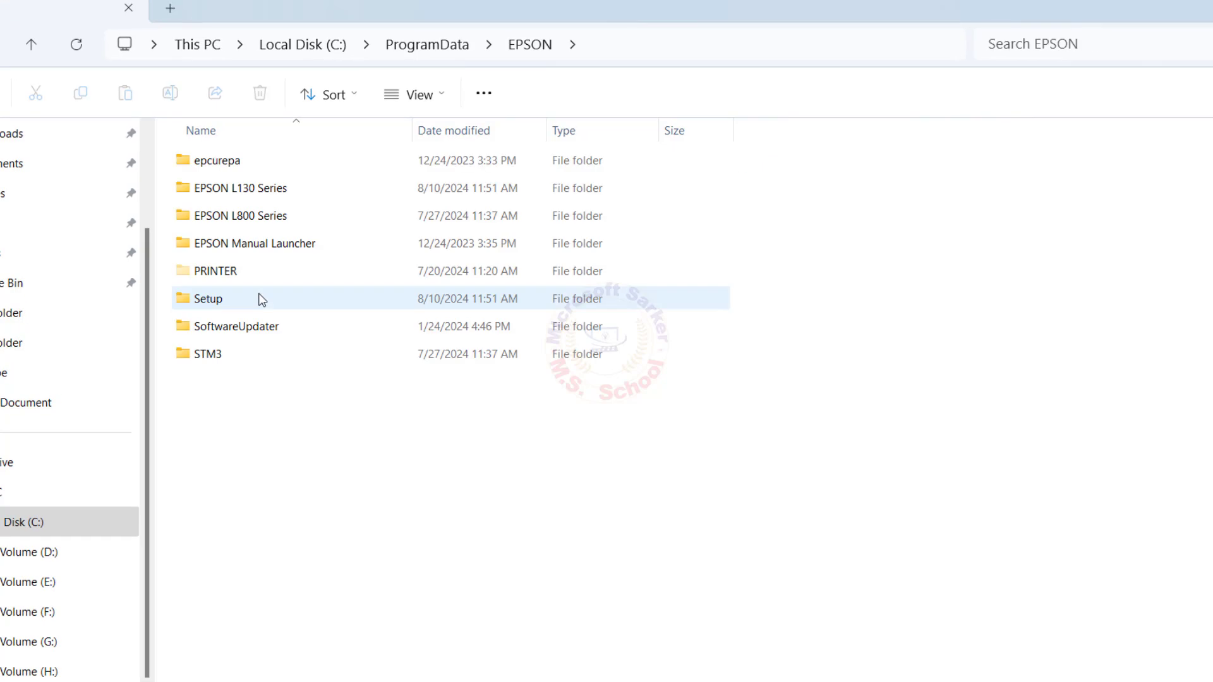
left_click_drag(172, 170, 586, 211)
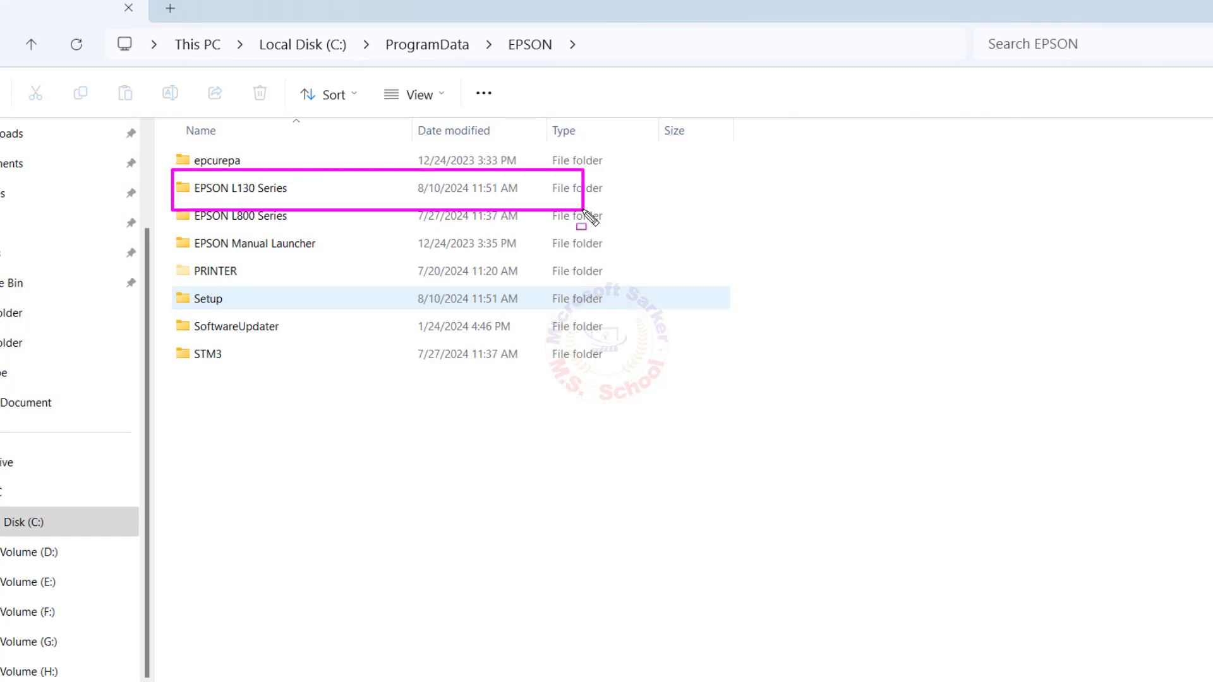
right_click(267, 193)
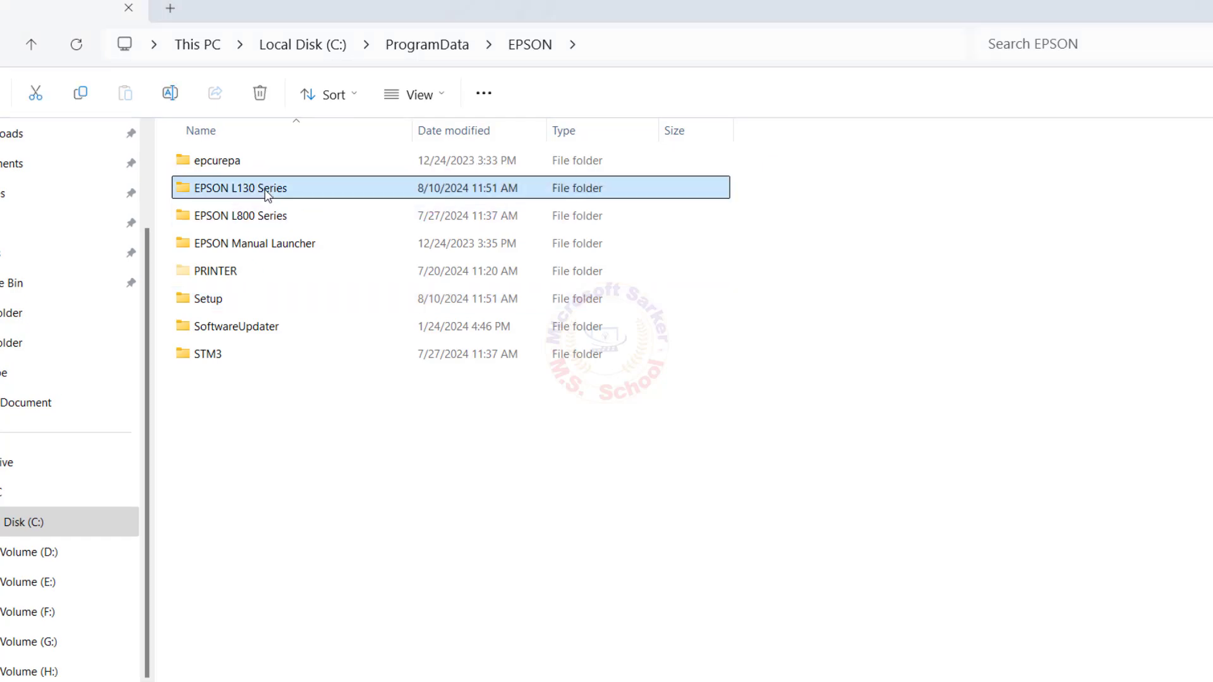
left_click(400, 212)
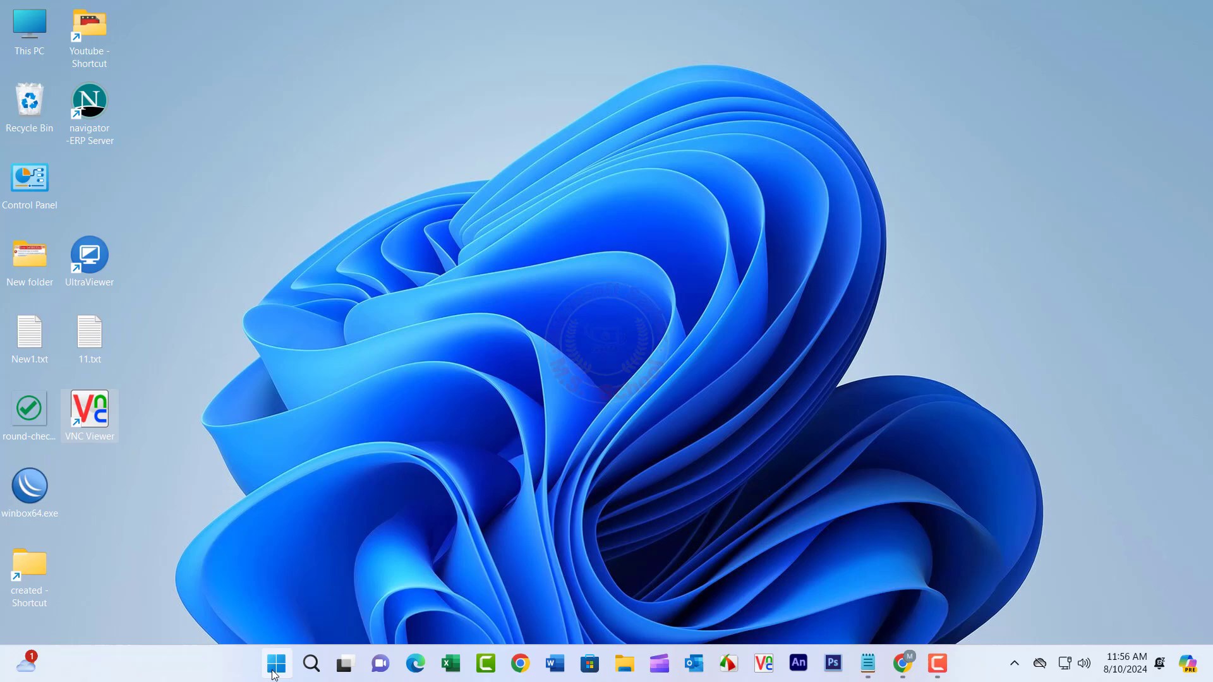
Restart Windows from the Start menu's power options
left_click(268, 669)
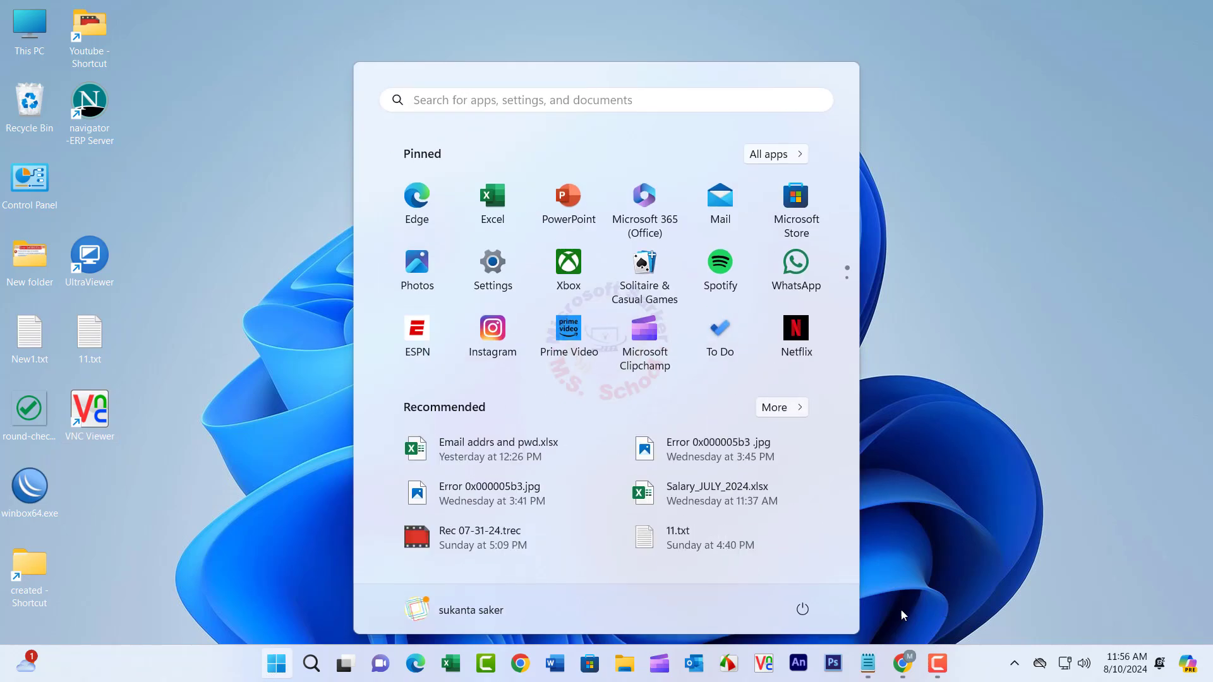
left_click(801, 609)
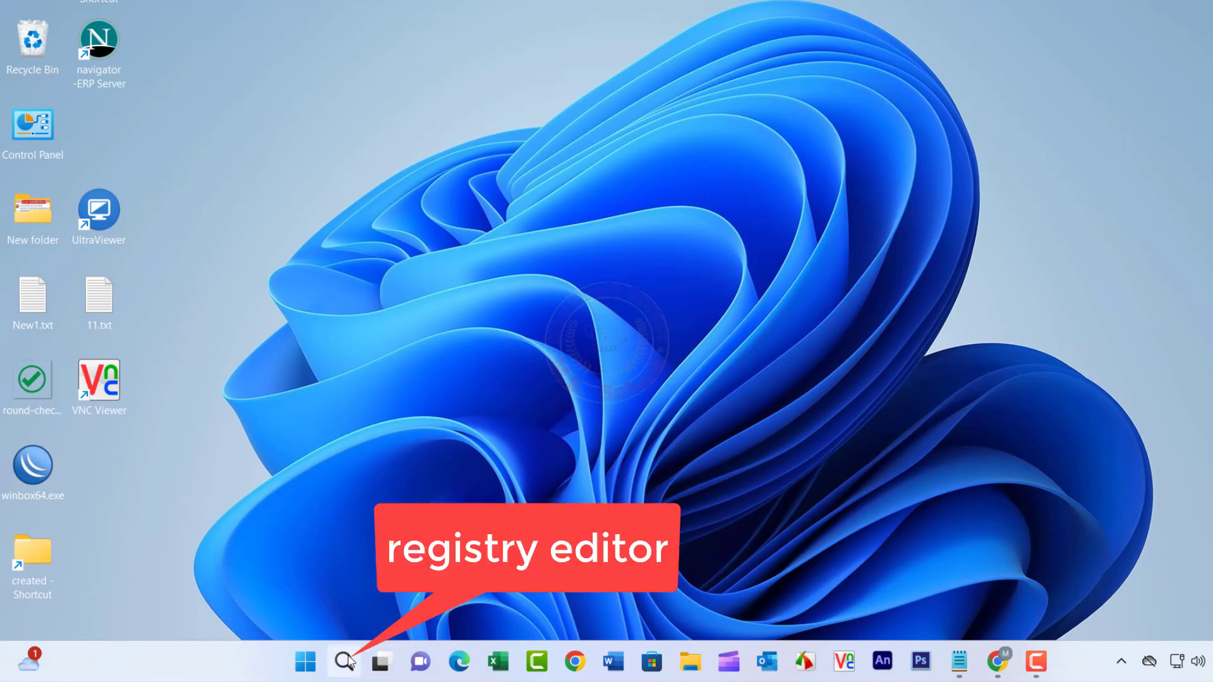
Search for 'regist' and launch Registry Editor
left_click(332, 661)
type("re")
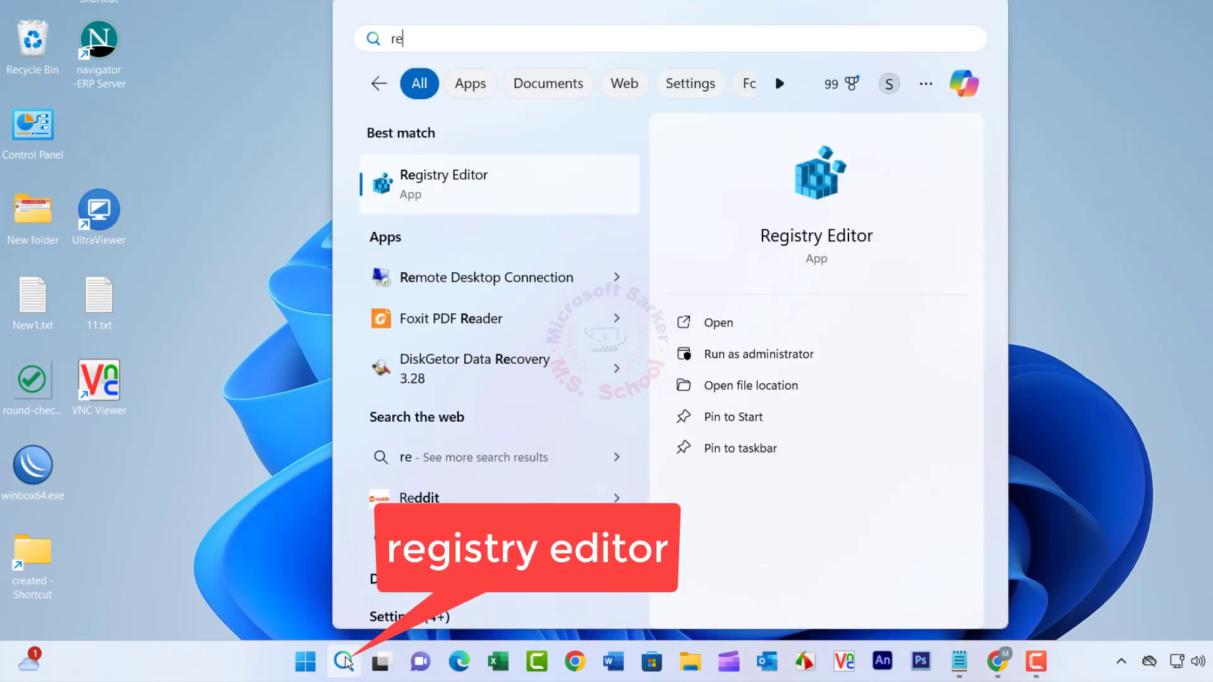
type("gist")
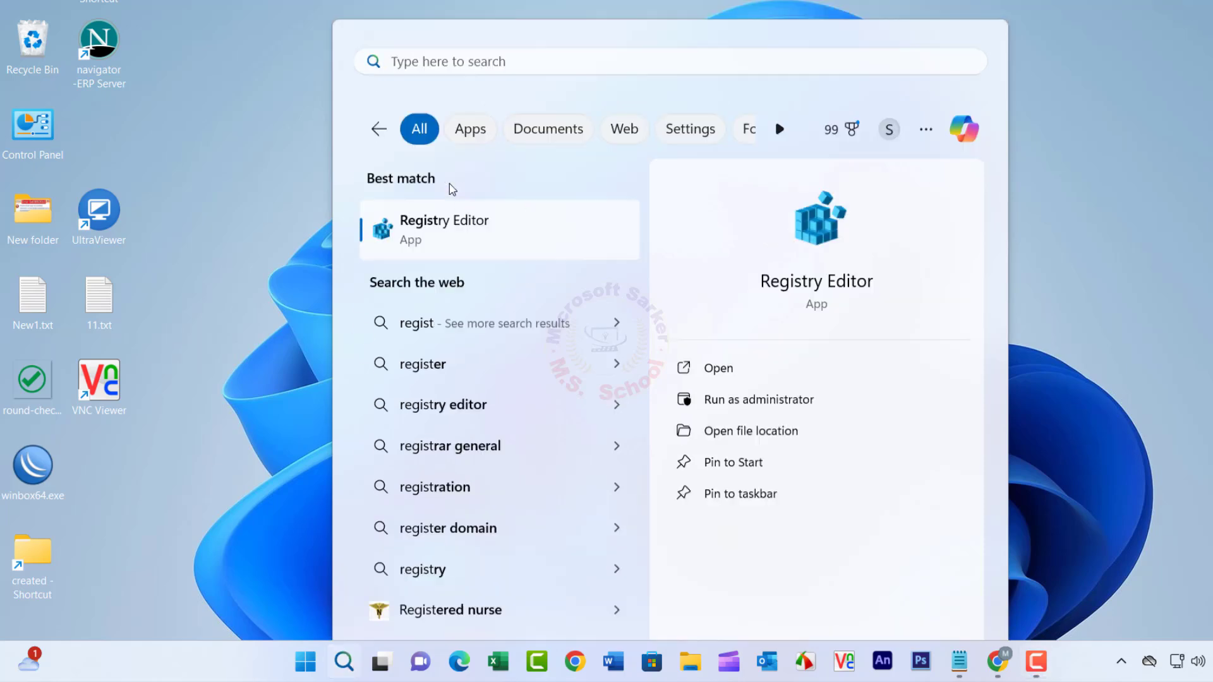
left_click(450, 189)
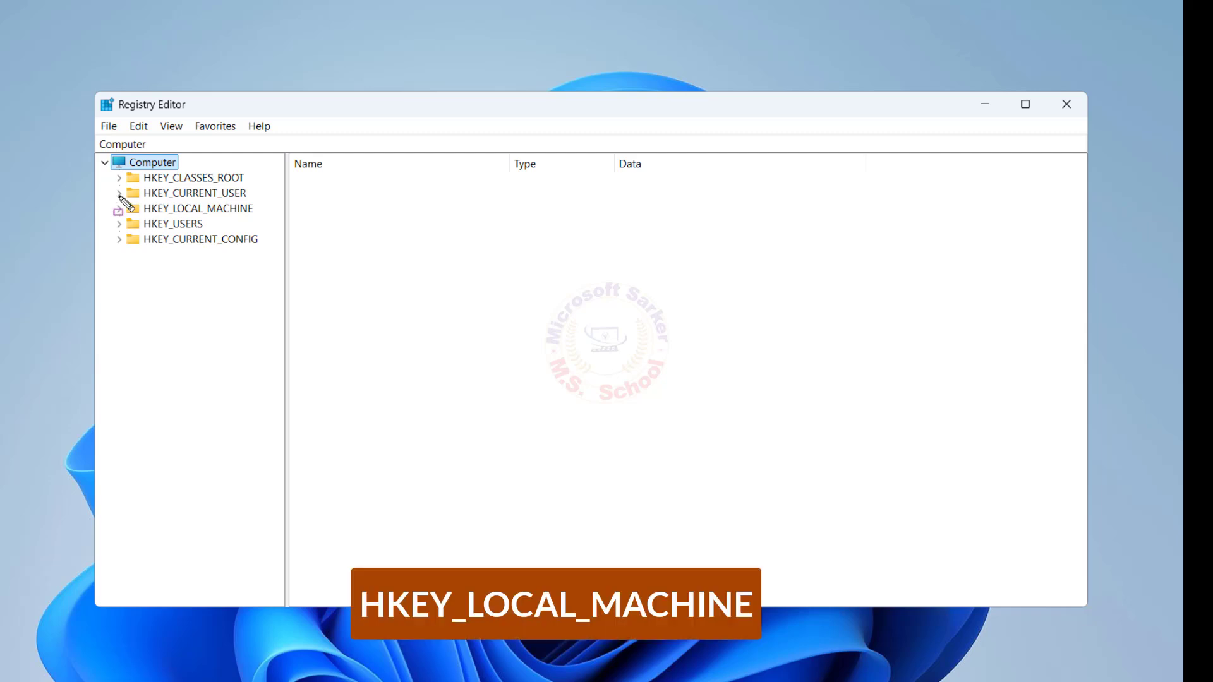
Expand HKEY_LOCAL_MACHINE\SYSTEM\CurrentControlSet\Control\Print\Environments\Windows x64 in the registry tree
left_click_drag(120, 195, 264, 219)
left_click(118, 209)
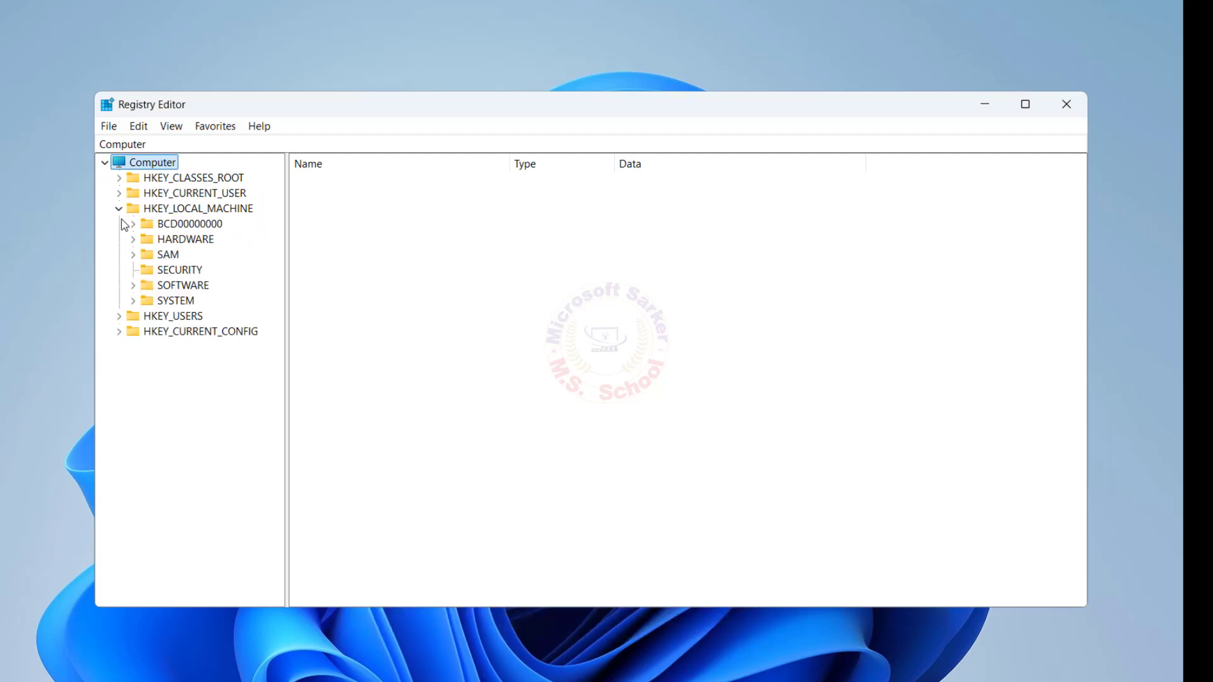
left_click_drag(124, 293, 210, 310)
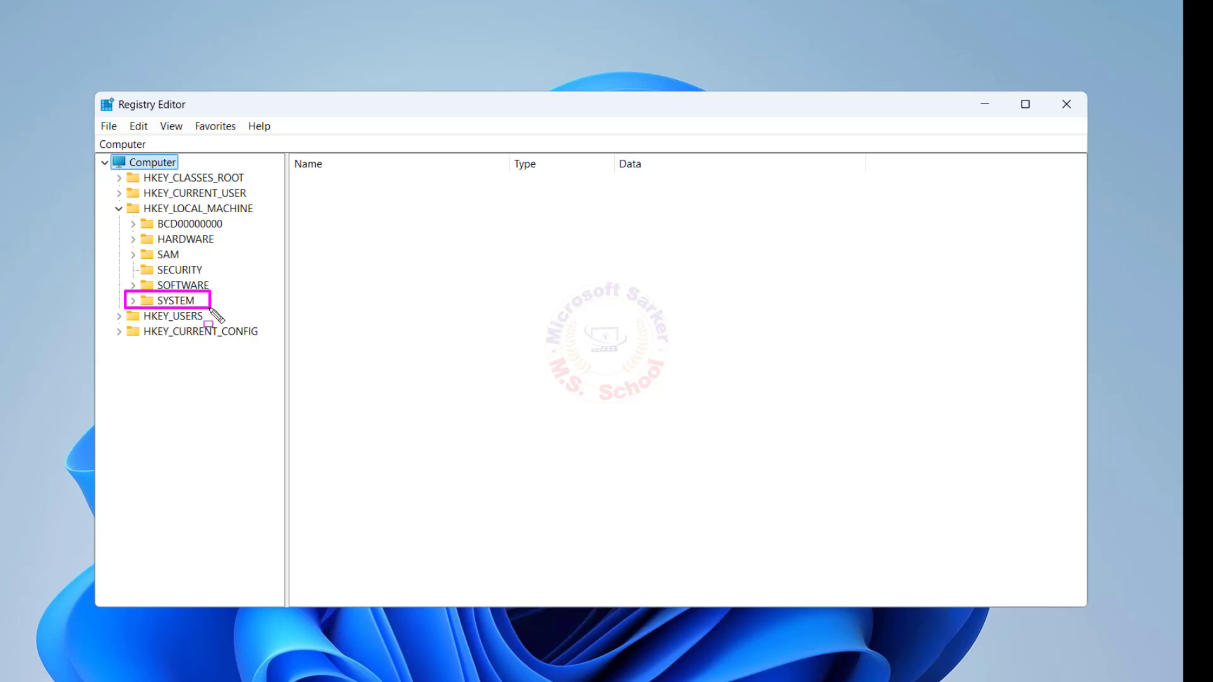
left_click(133, 301)
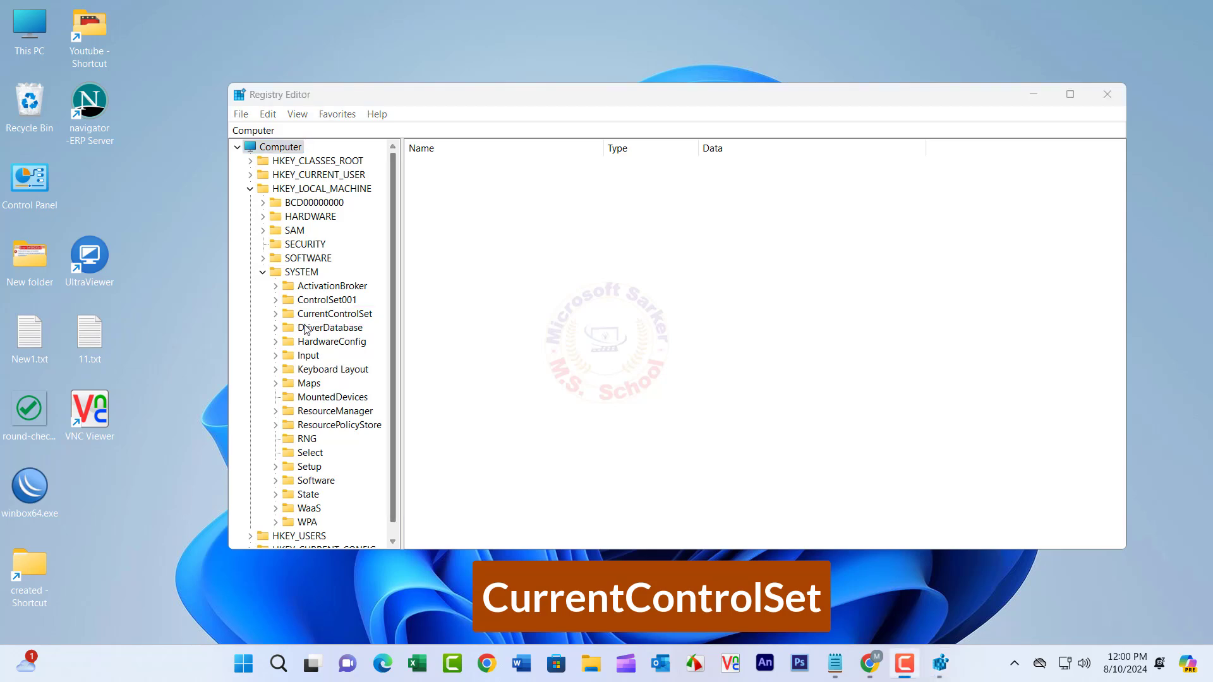
left_click(276, 314)
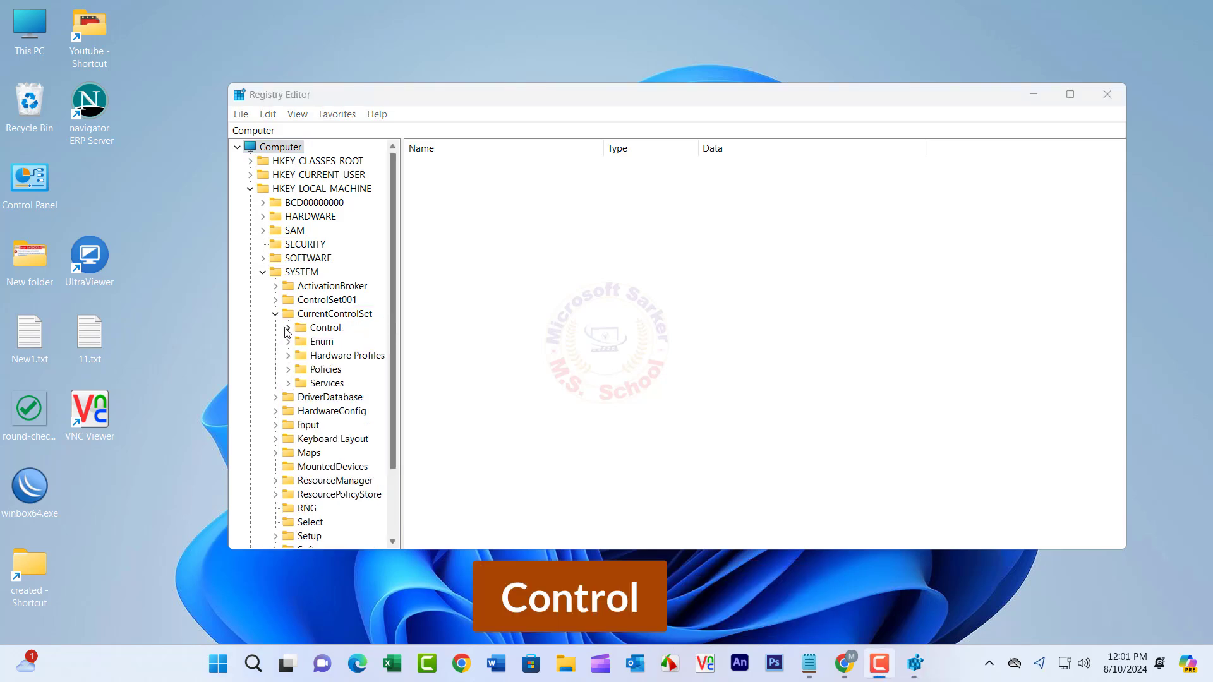
left_click(287, 328)
left_click_drag(386, 235, 393, 372)
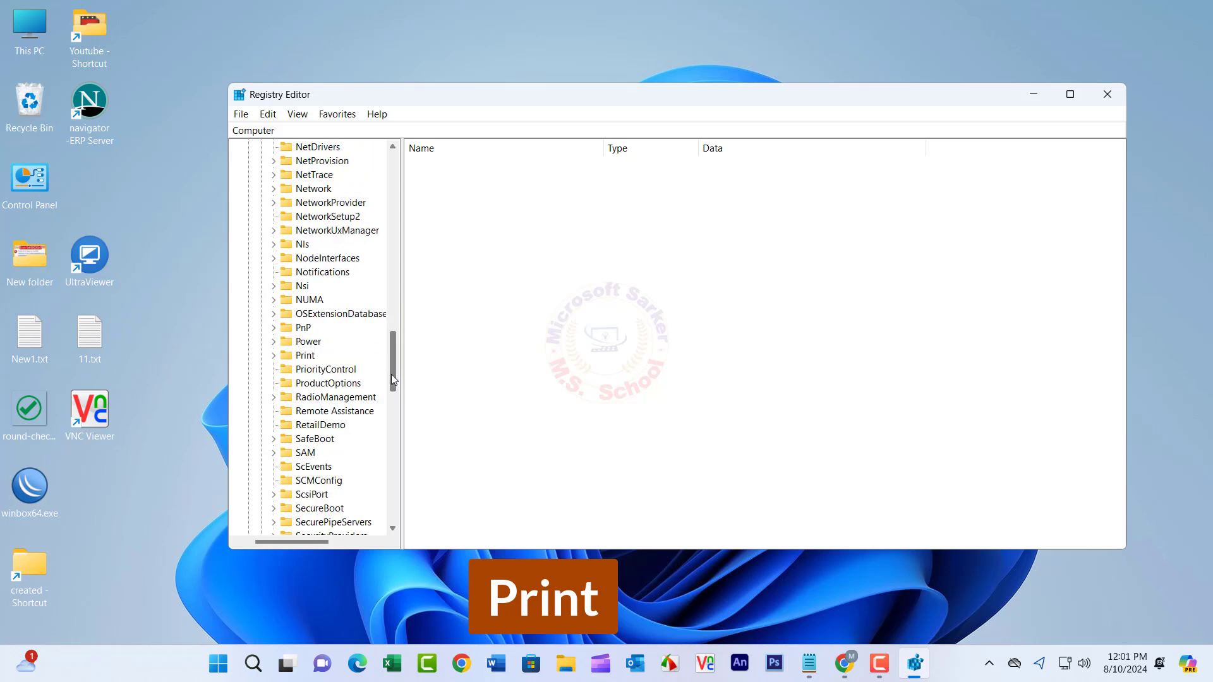
left_click(274, 357)
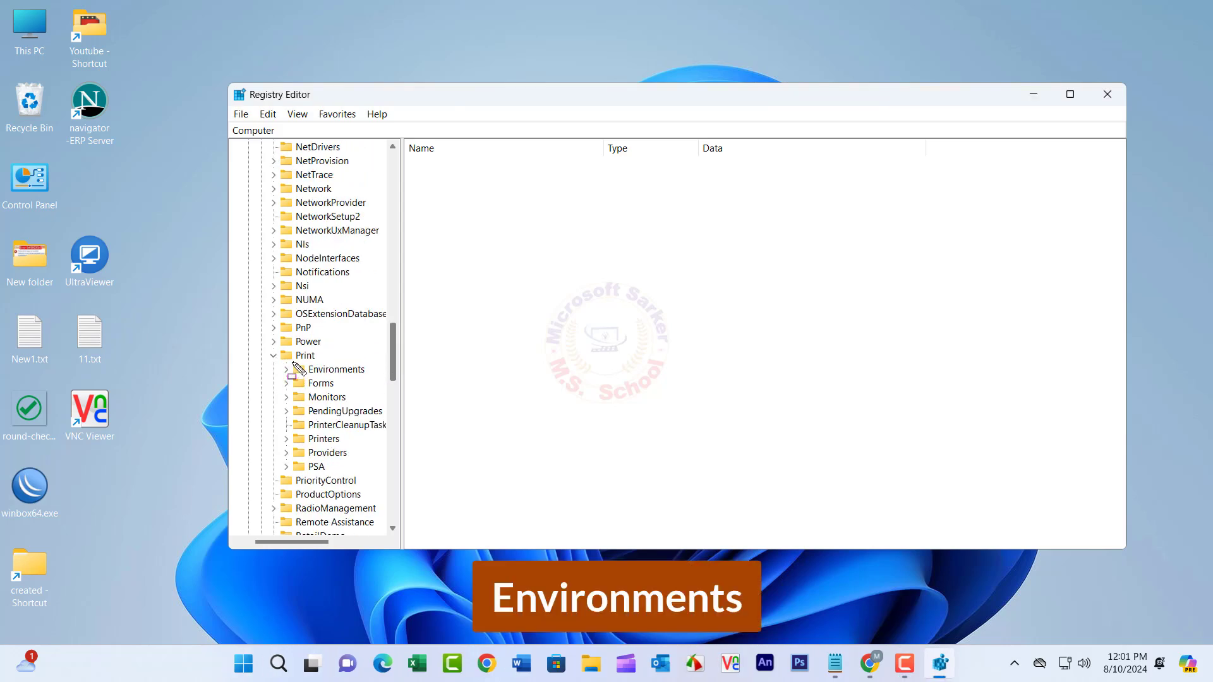
left_click(288, 369)
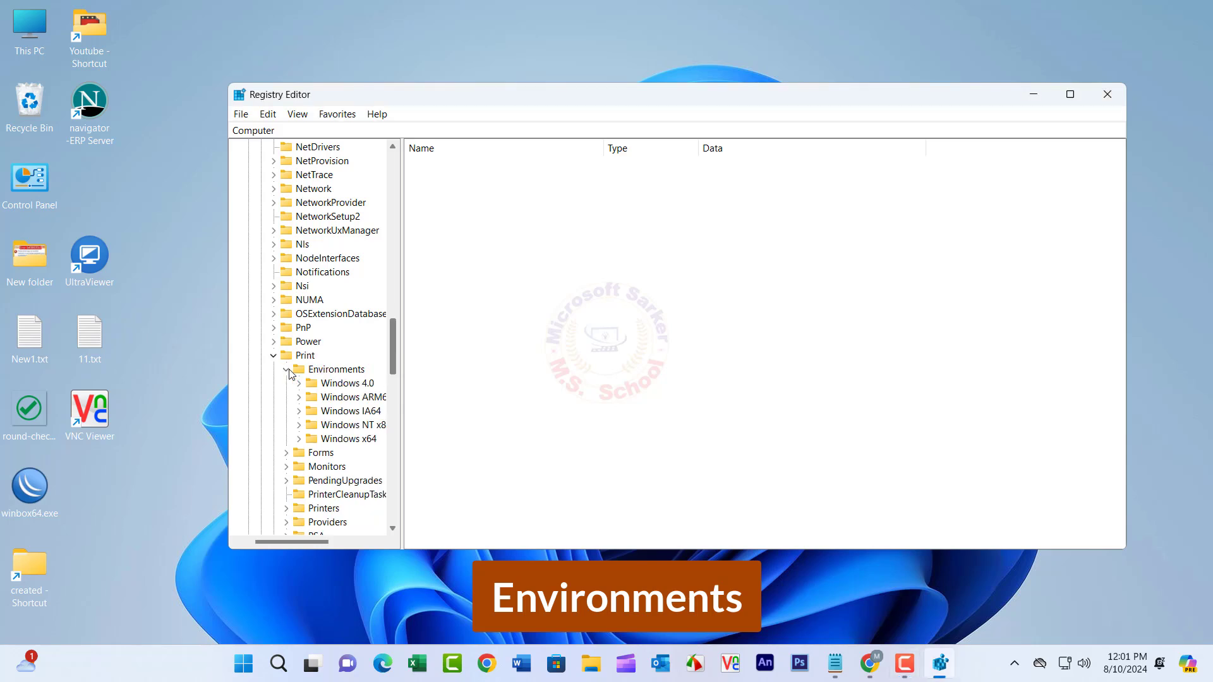
left_click_drag(300, 541, 314, 541)
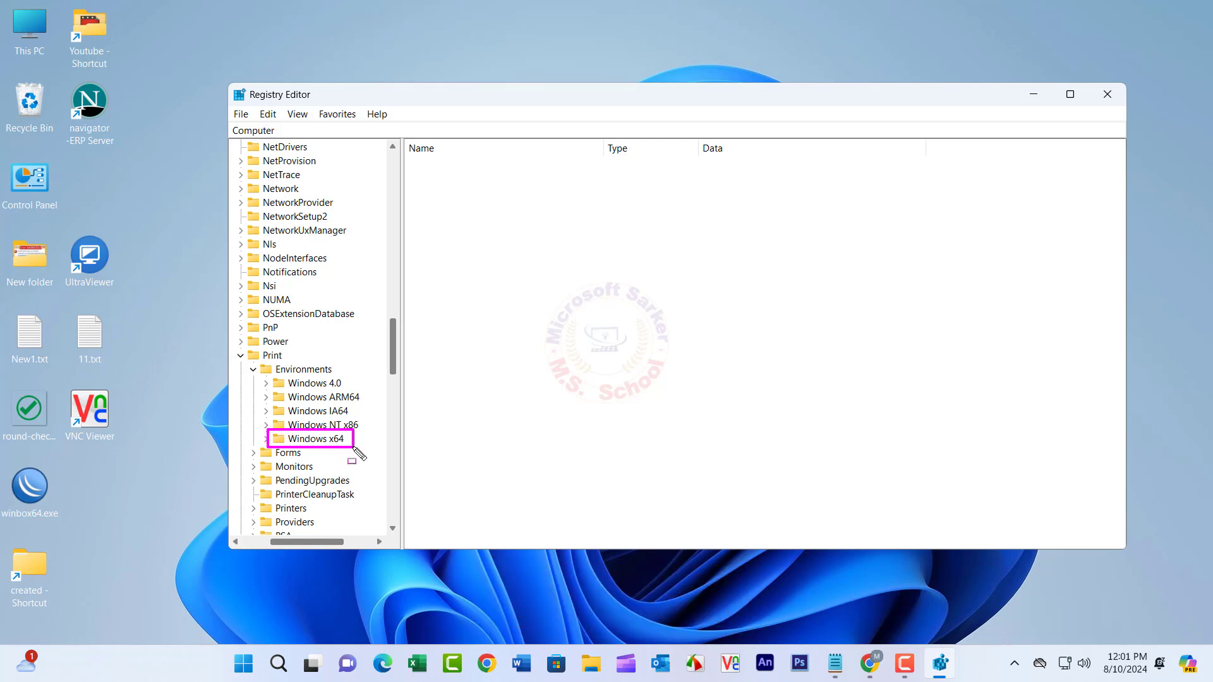
left_click(268, 441)
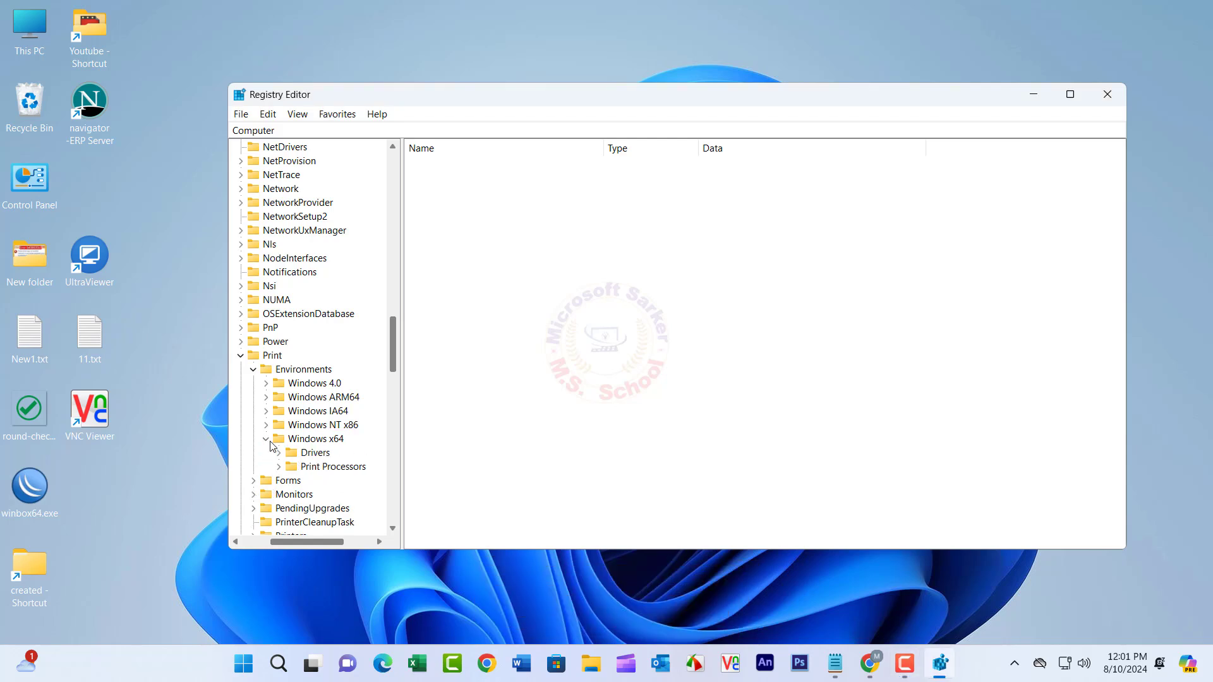
left_click_drag(290, 545, 300, 542)
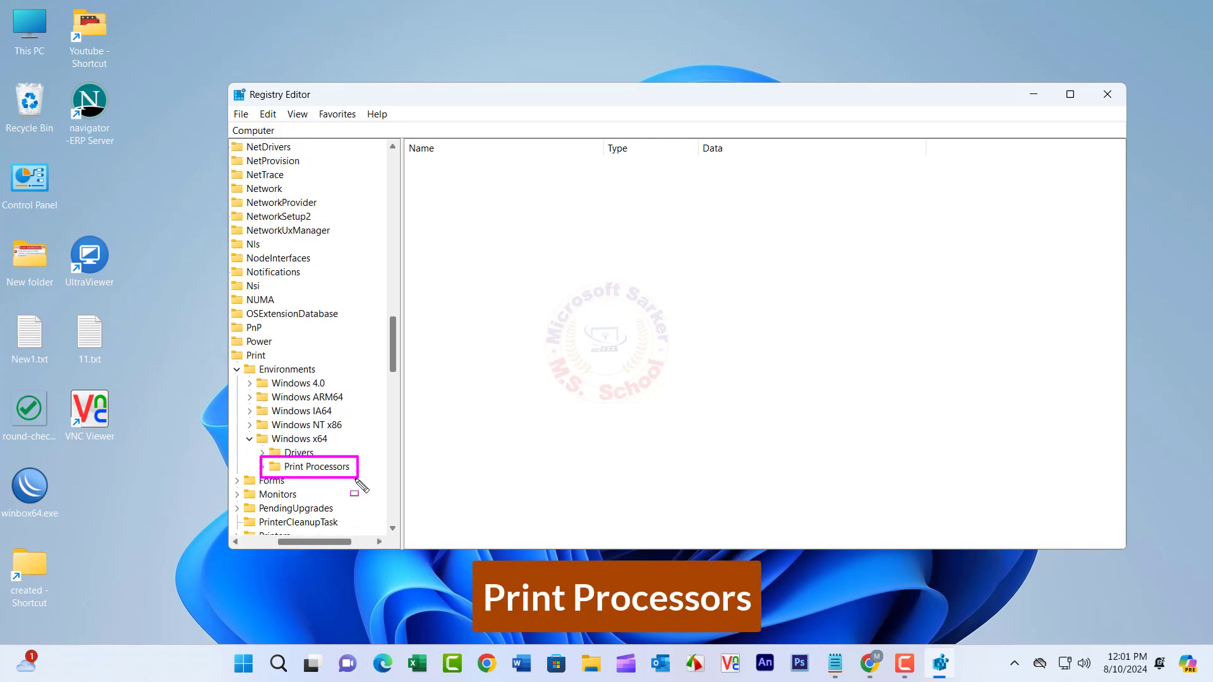
Create a DWORD (32-bit) value 'Winprint.old' under x64 Print Processors with data 1
left_click(326, 469)
double_click(326, 468)
right_click(462, 290)
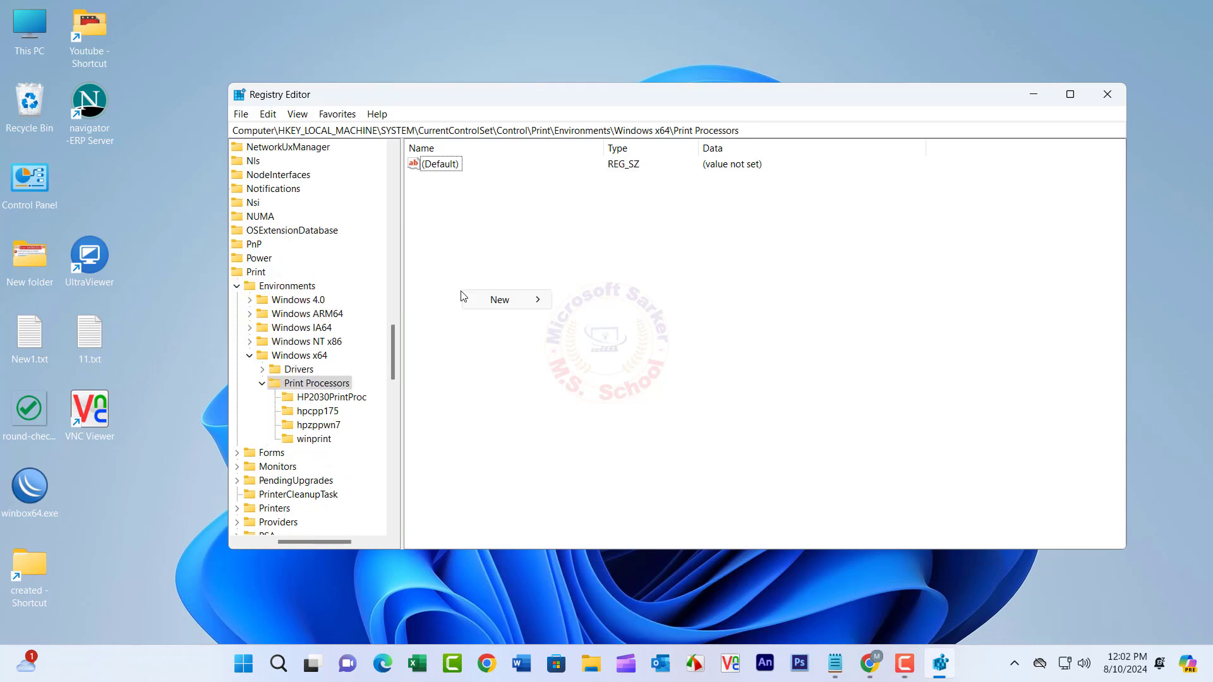
mouse_move(503, 299)
left_click(684, 357)
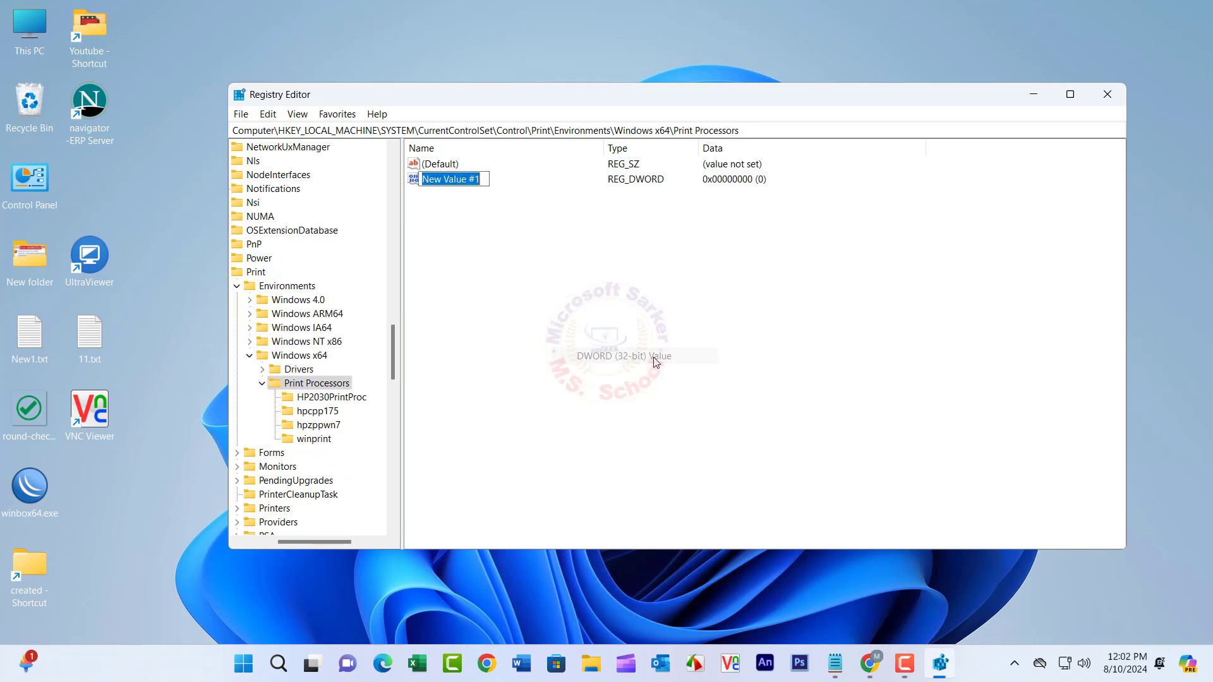
type("W")
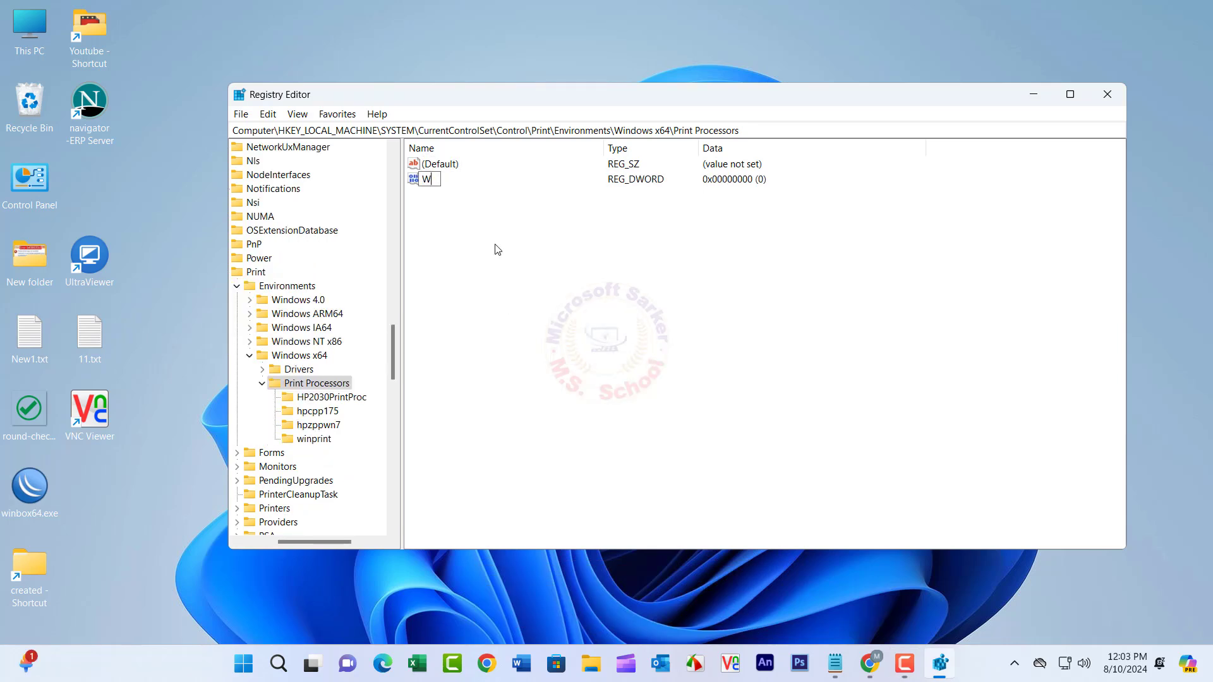
type("inprint")
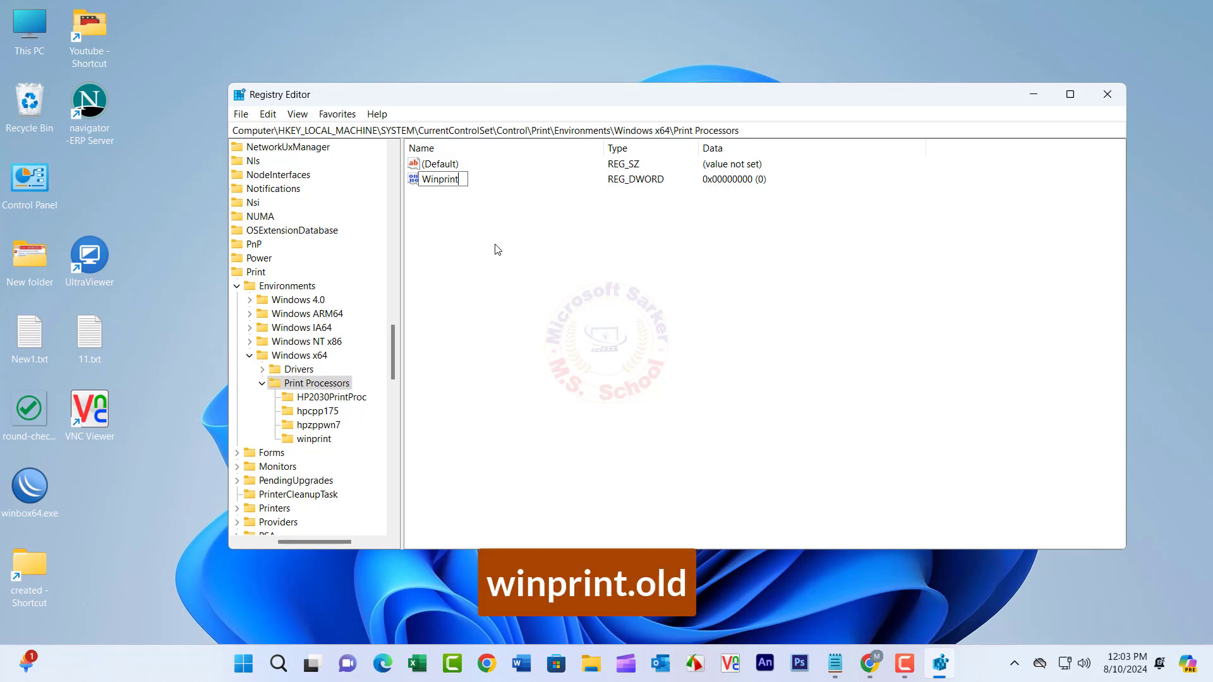
type(".old")
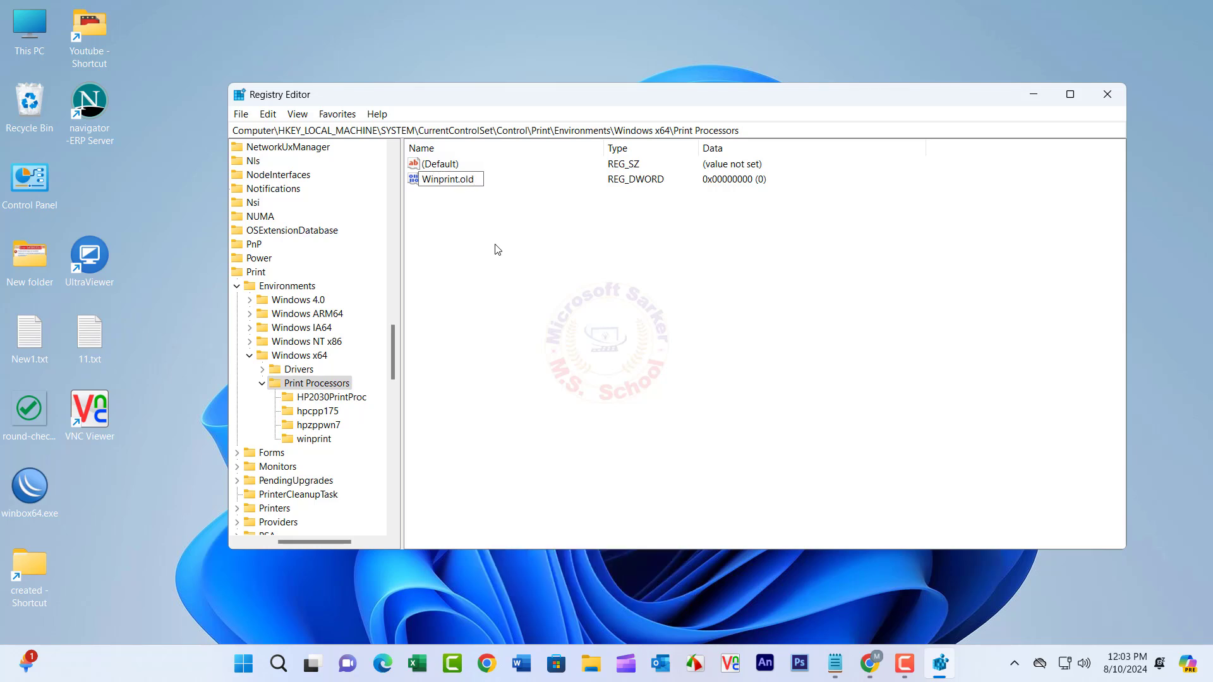
key("Return")
double_click(450, 182)
type("1")
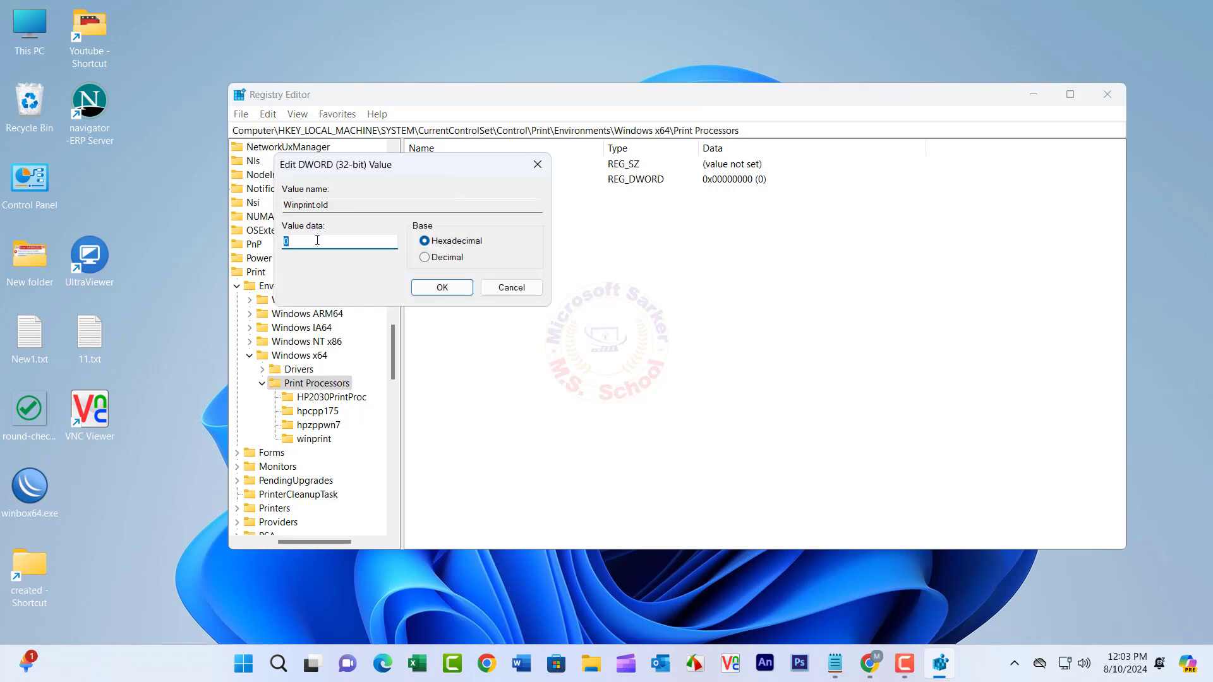
left_click(436, 287)
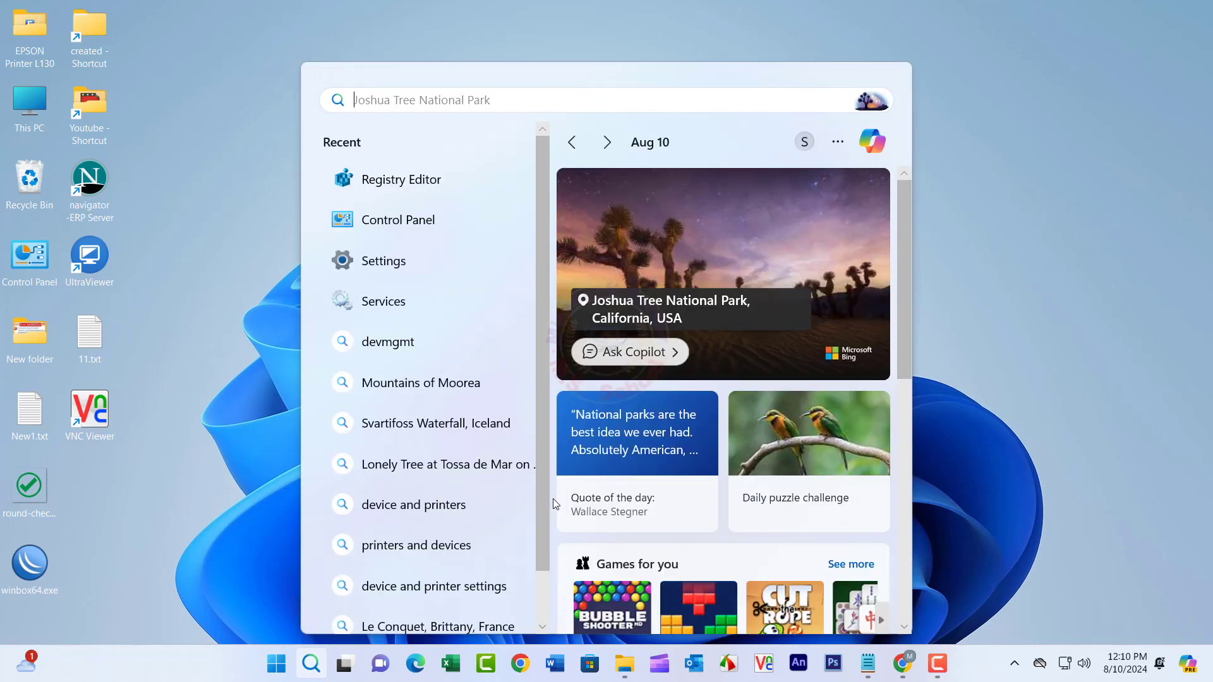
type("servi")
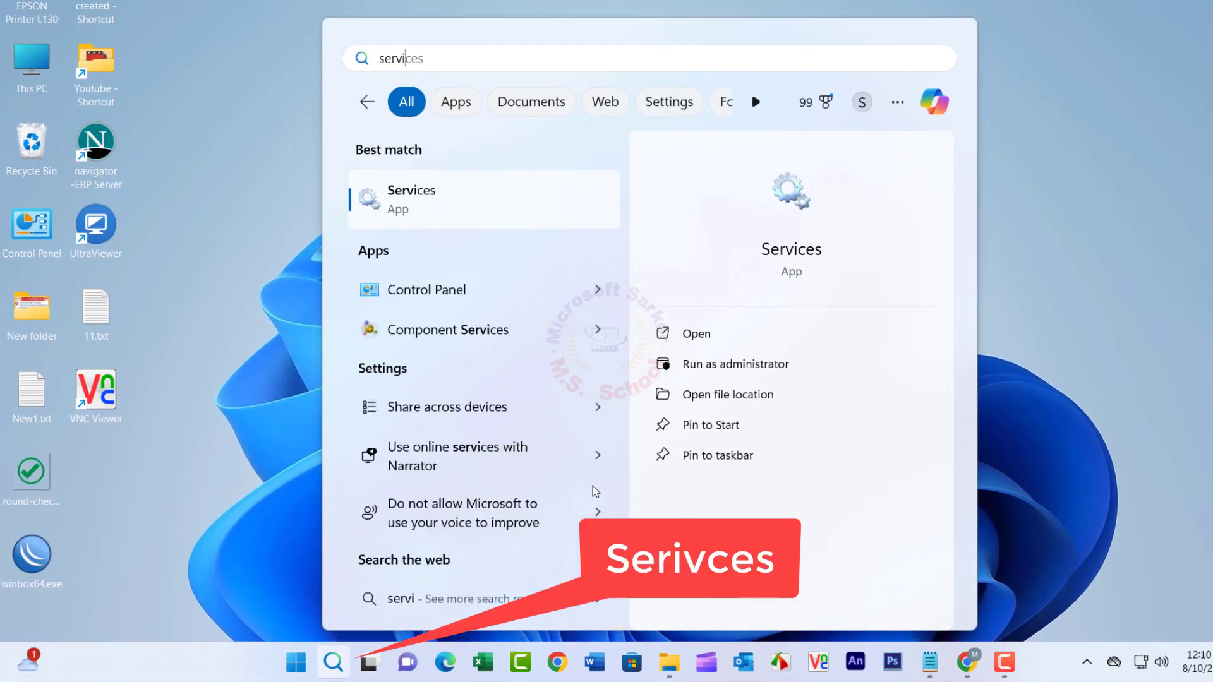
Launch the Services console from the 'services' search results
left_click(422, 206)
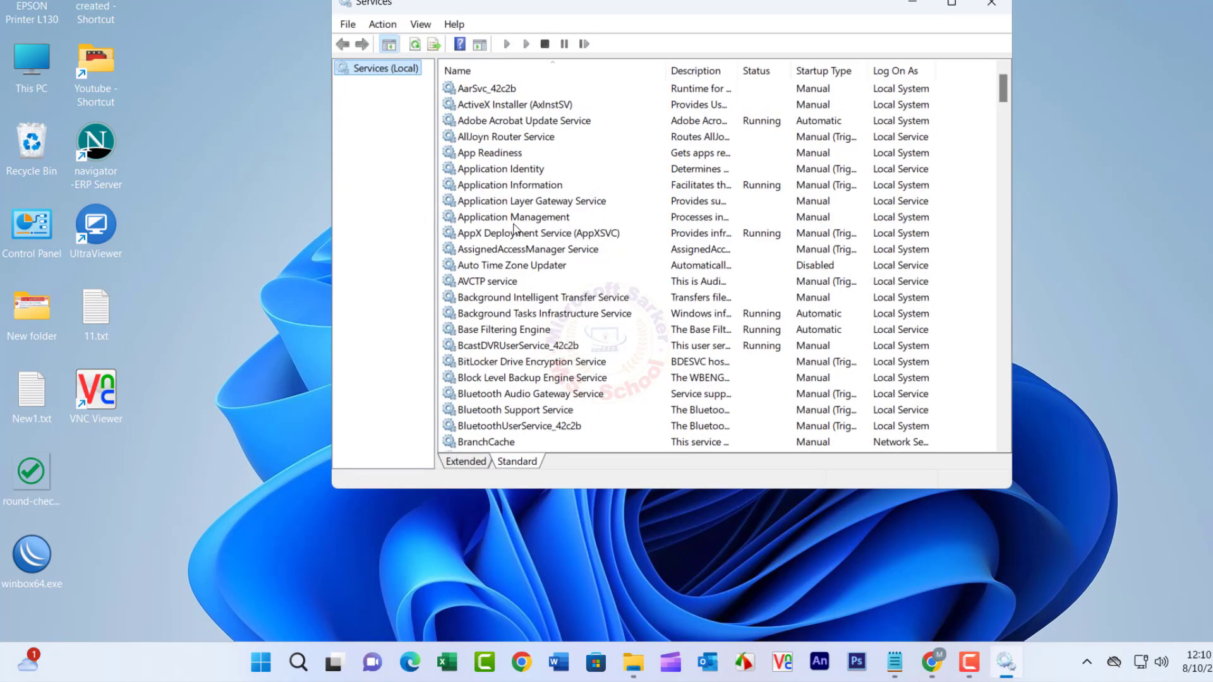
Restart the Print Spooler service, confirm it, and close the Services console
left_click(569, 235)
scroll(568, 239, "down", 5)
scroll(569, 239, "down", 10)
scroll(569, 242, "down", 20)
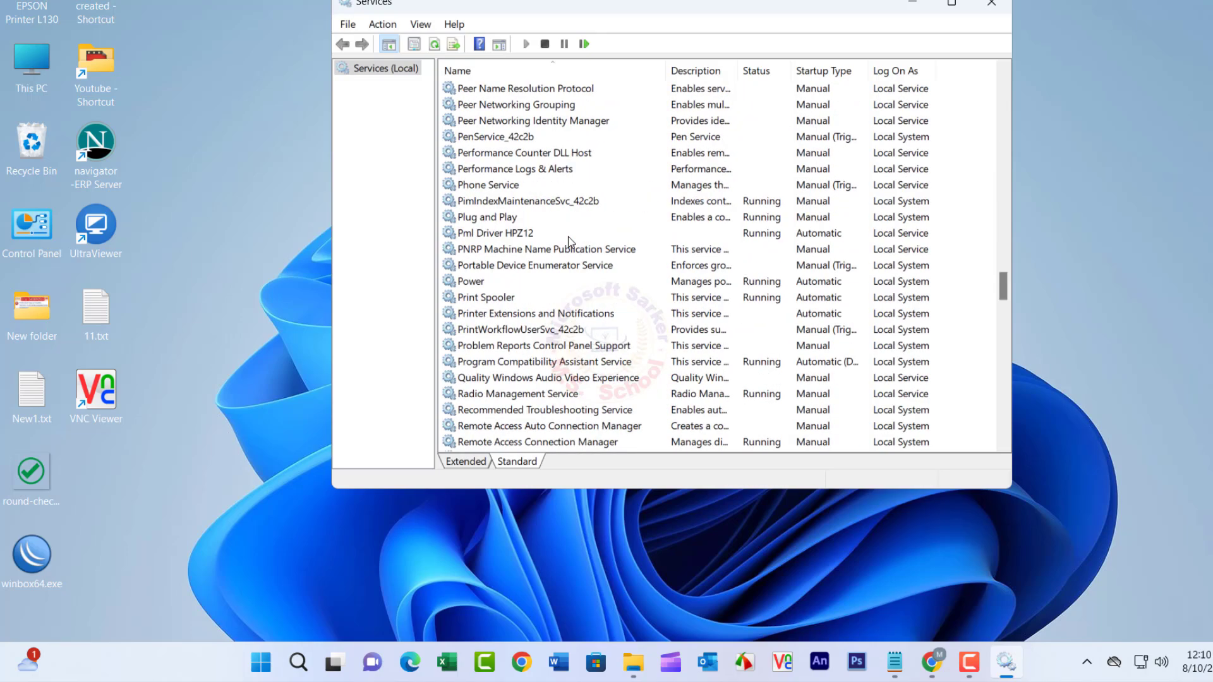
left_click(508, 302)
right_click(507, 301)
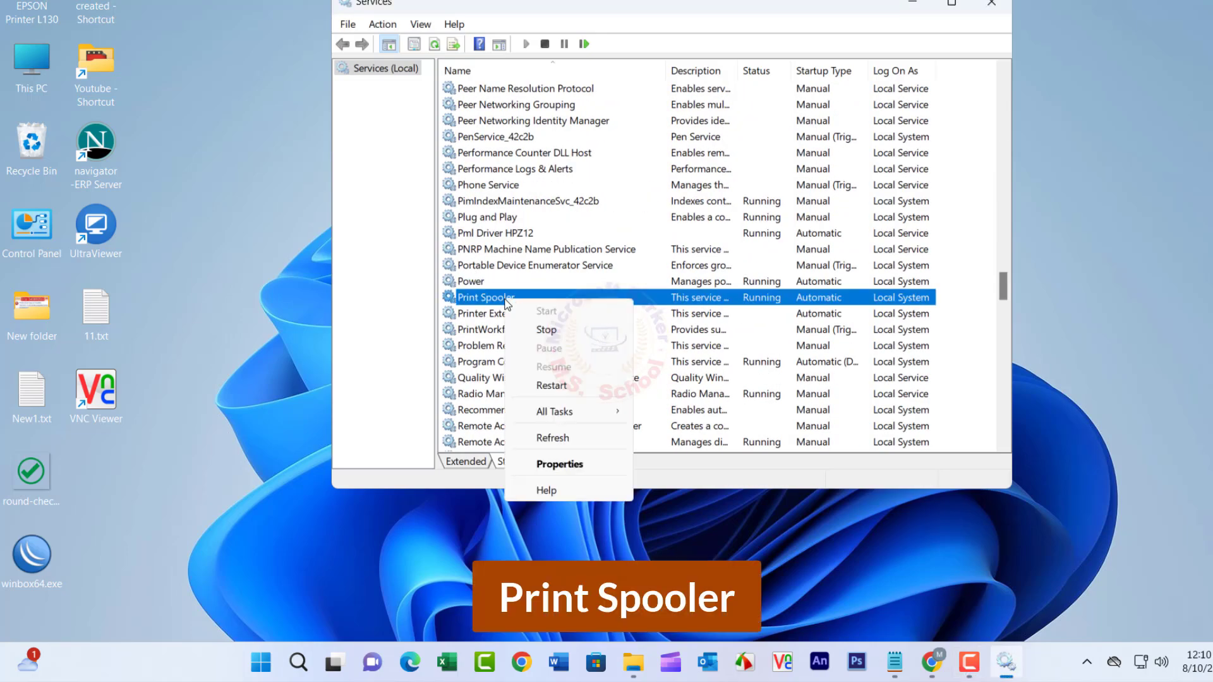
left_click(552, 385)
left_click(554, 297)
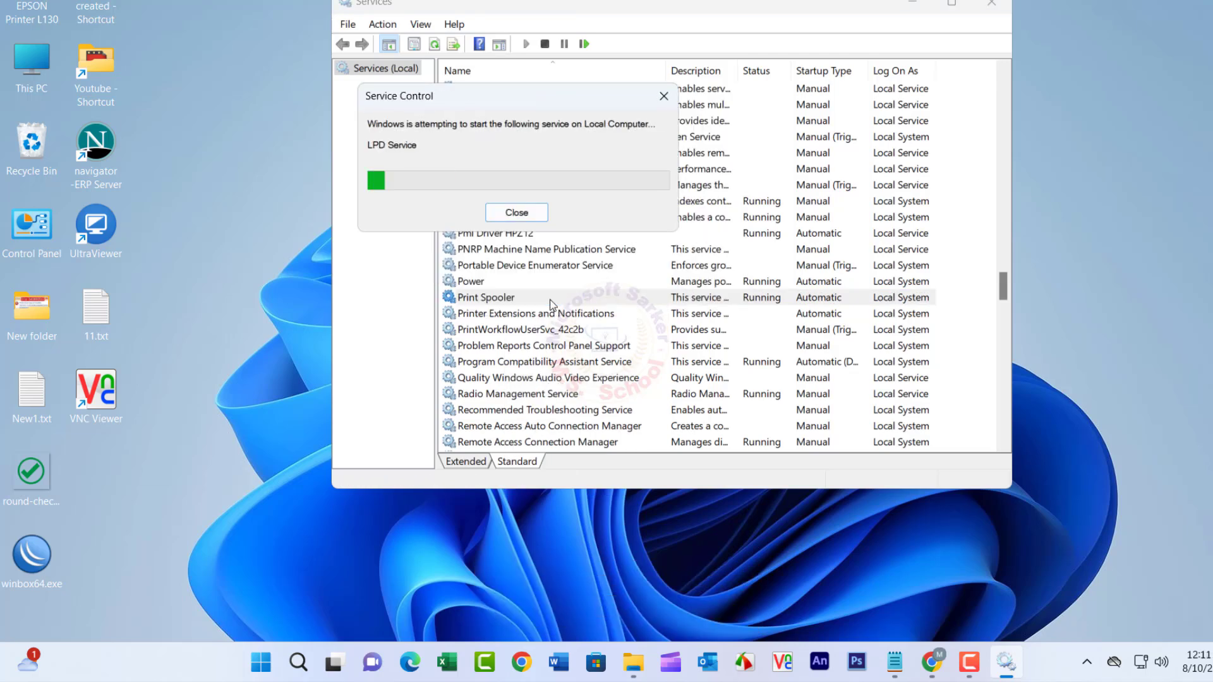
left_click(992, 4)
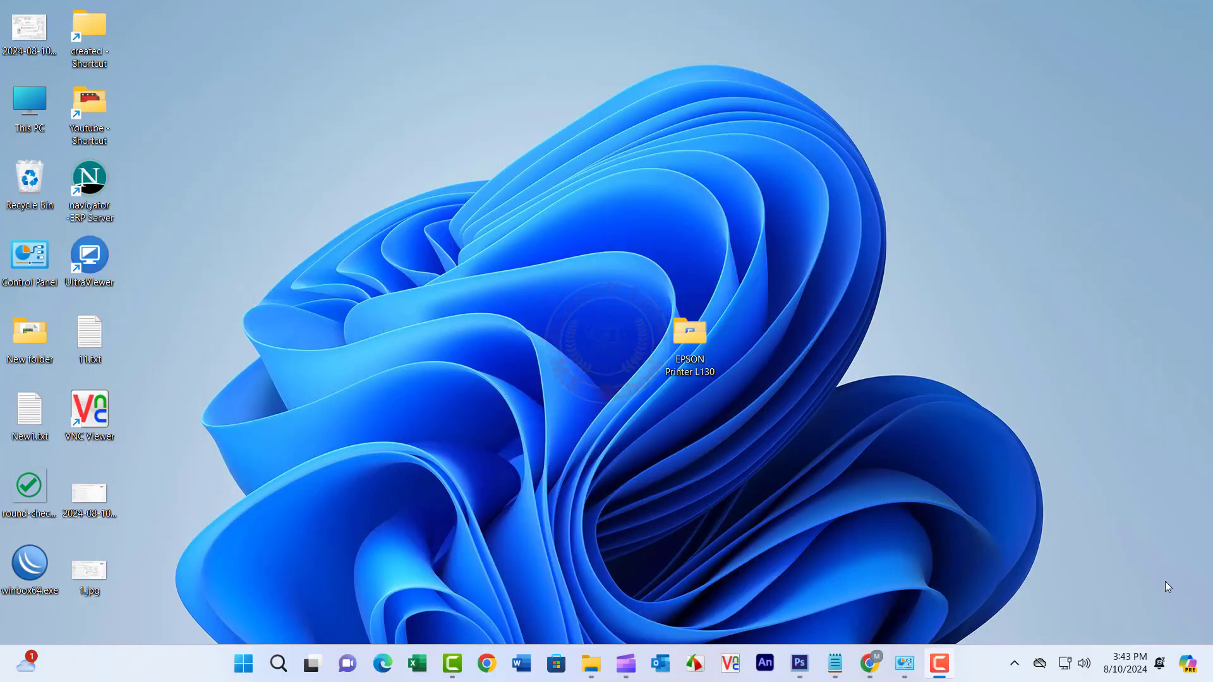
Open the desktop EPSON Printer L130 folder and run InstallNavi.exe
double_click(697, 347)
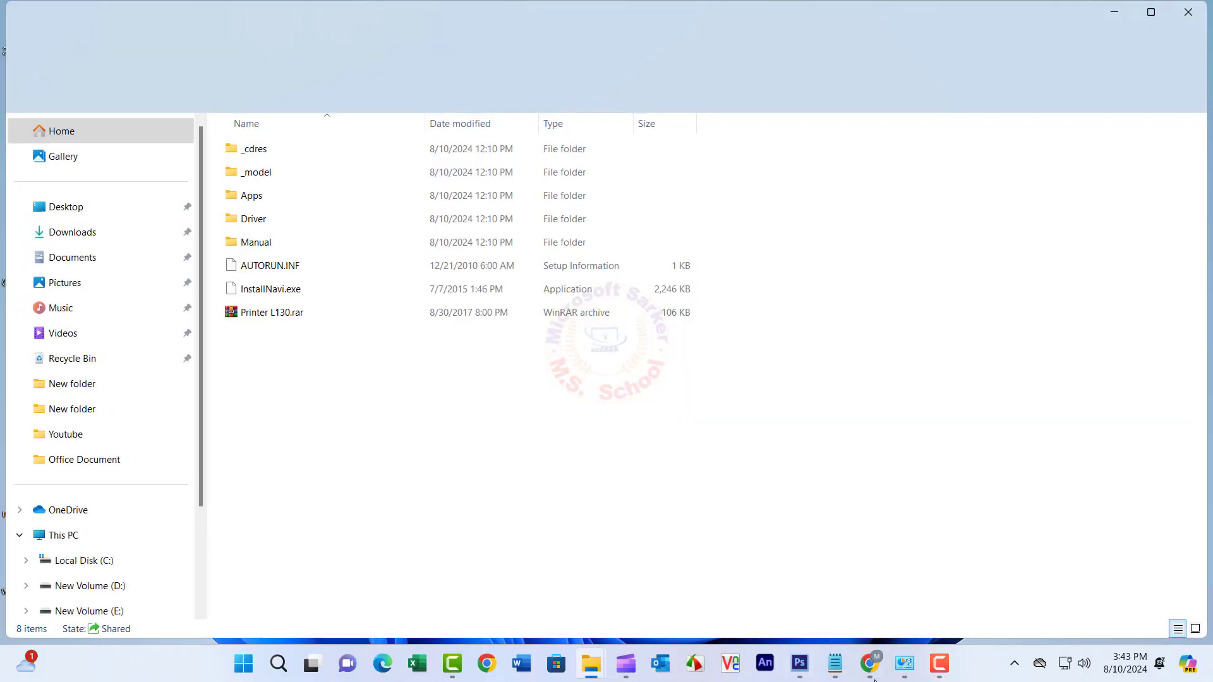
double_click(304, 289)
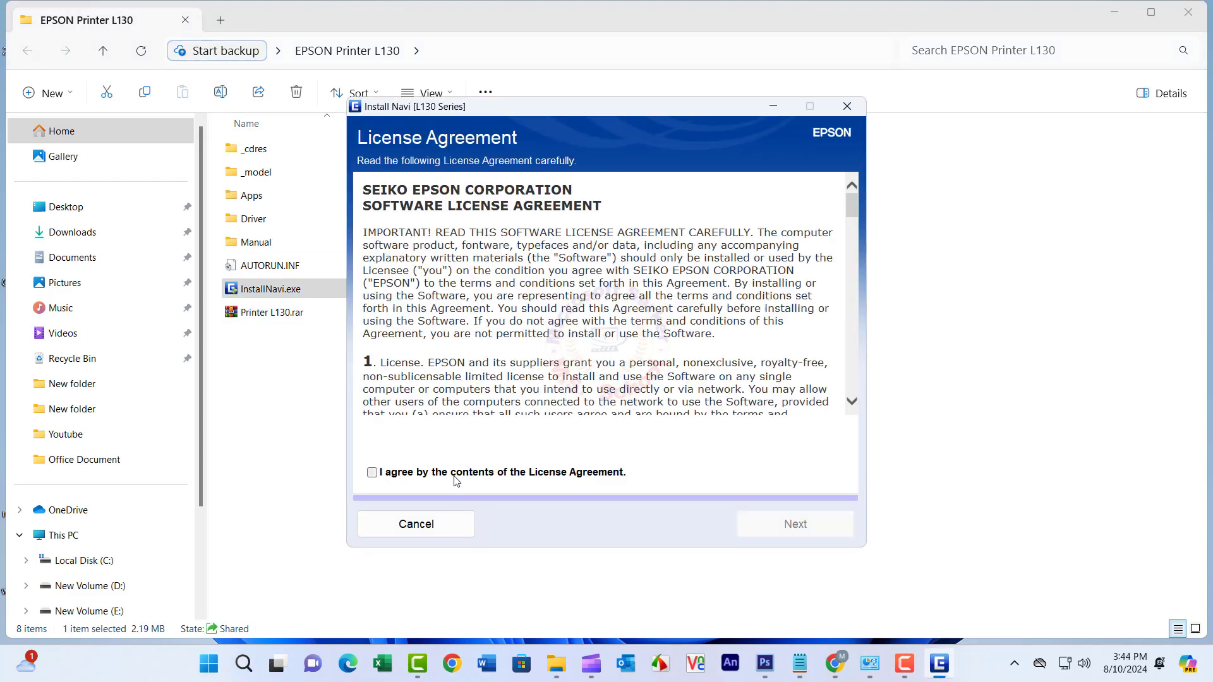
Tick 'I agree by the contents of the License Agreement' and continue
left_click(459, 474)
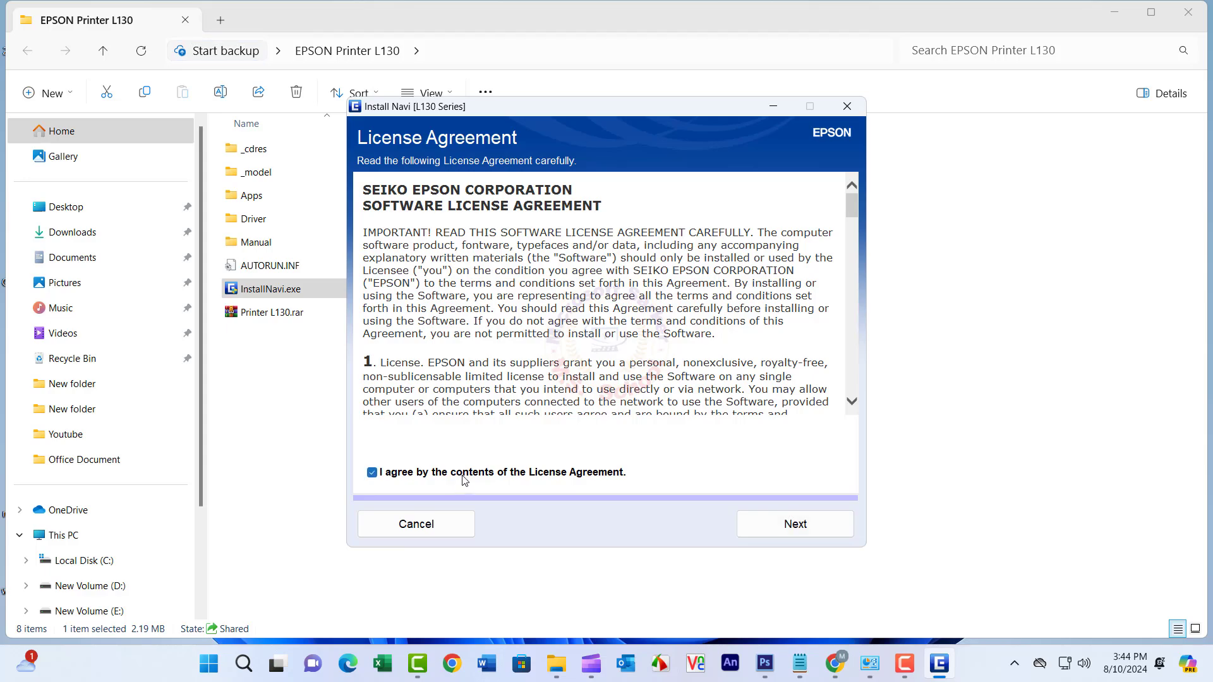
left_click(798, 528)
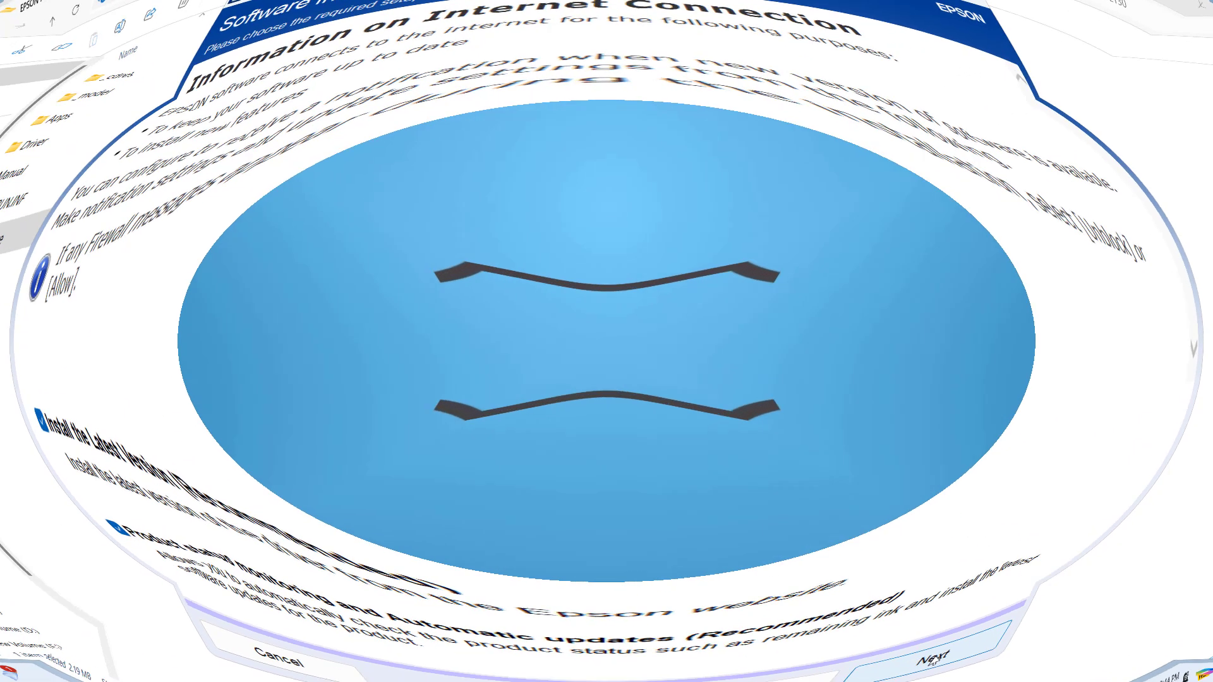